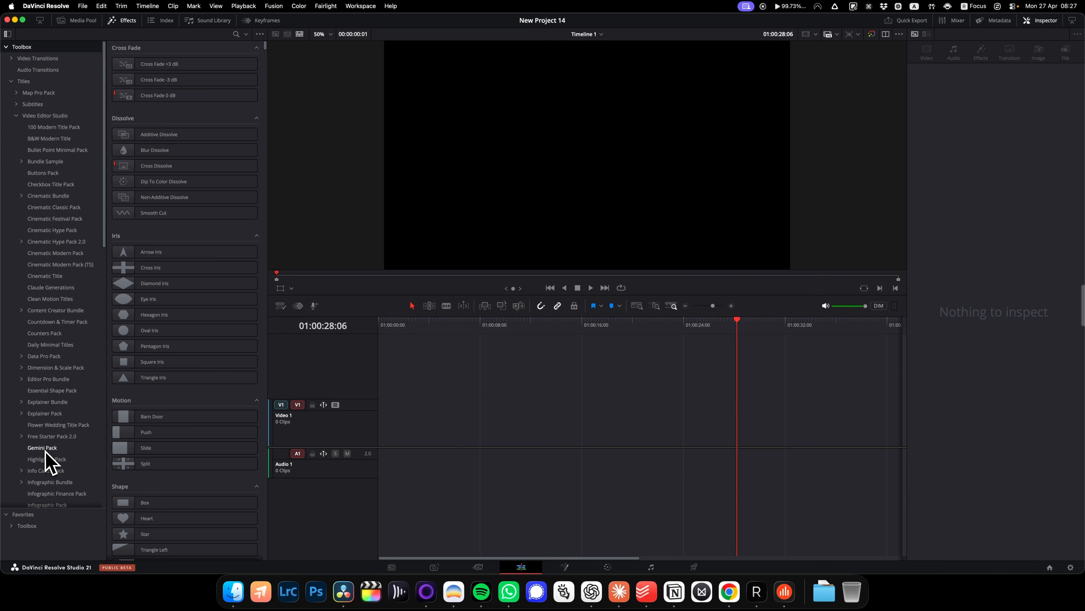
Add the Gemini Pack's Background title at the start of Video 1 and extend it to about 28 seconds
left_click(44, 450)
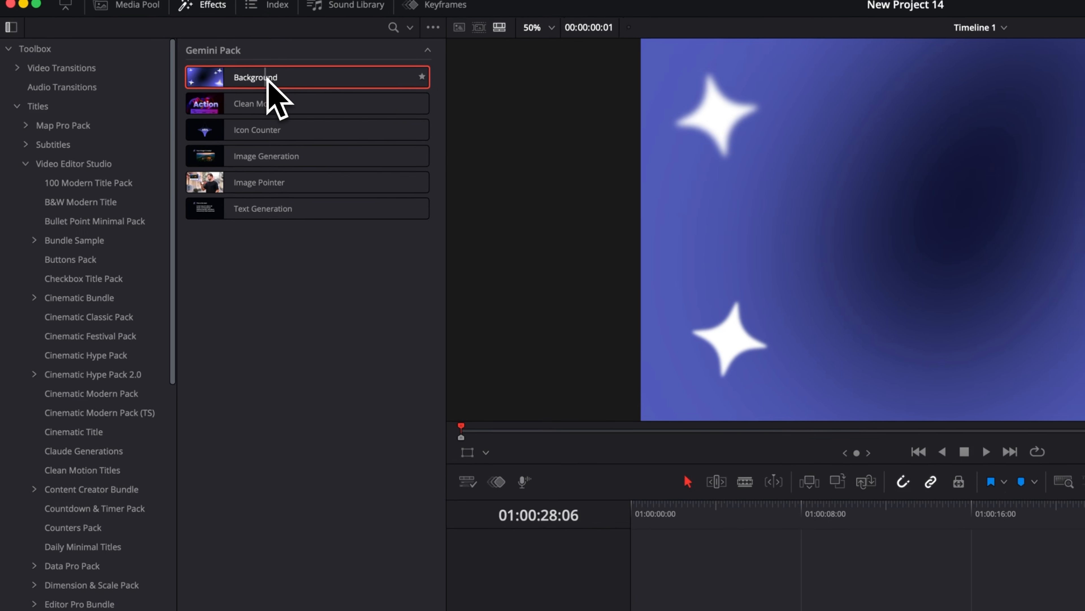
left_click_drag(267, 78, 359, 413)
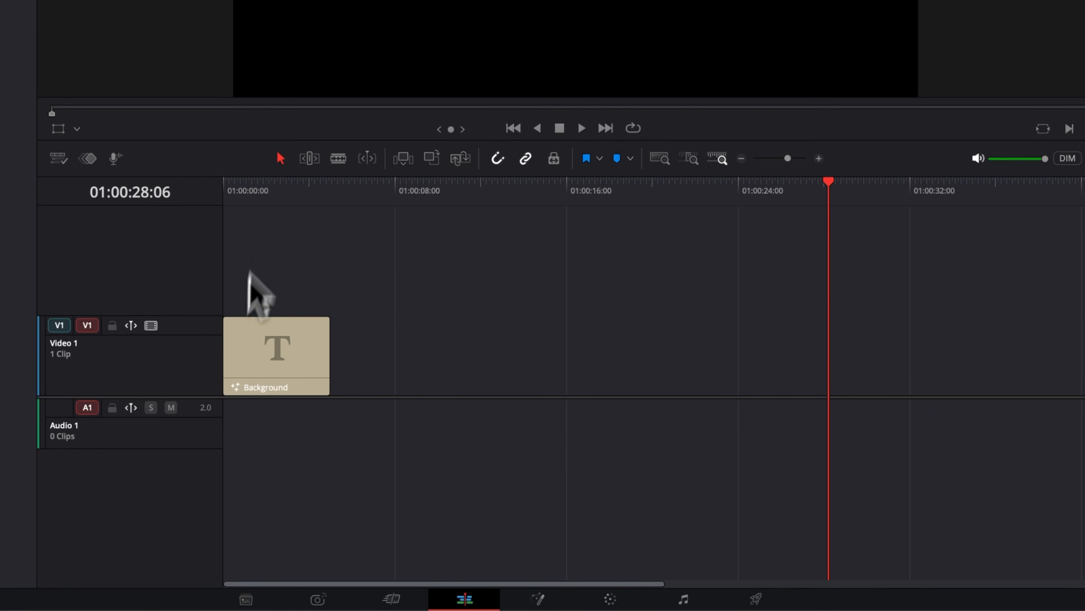
left_click(379, 305)
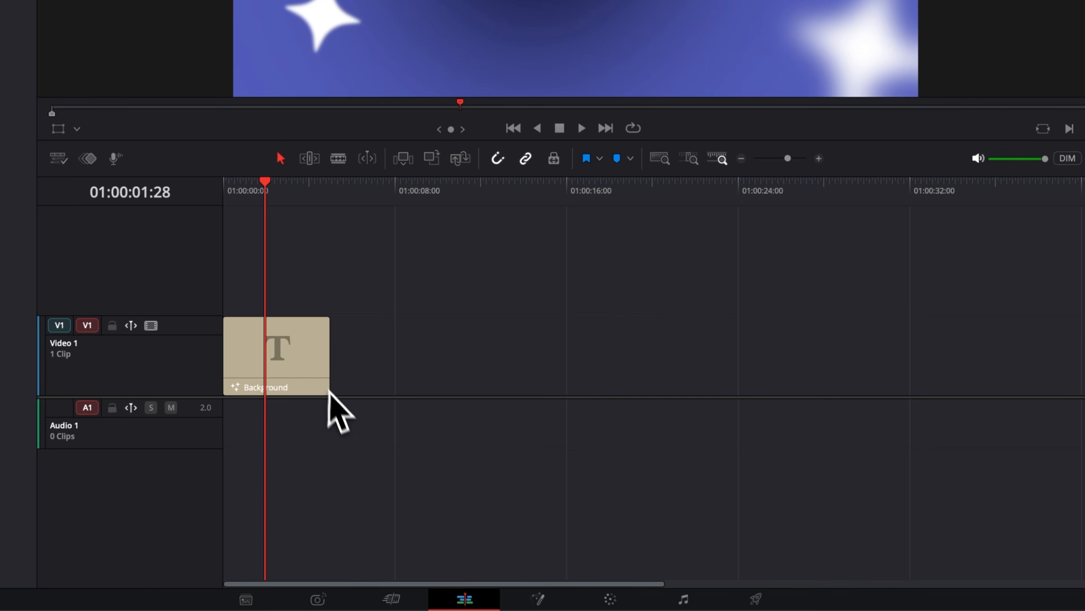
left_click_drag(328, 380, 818, 398)
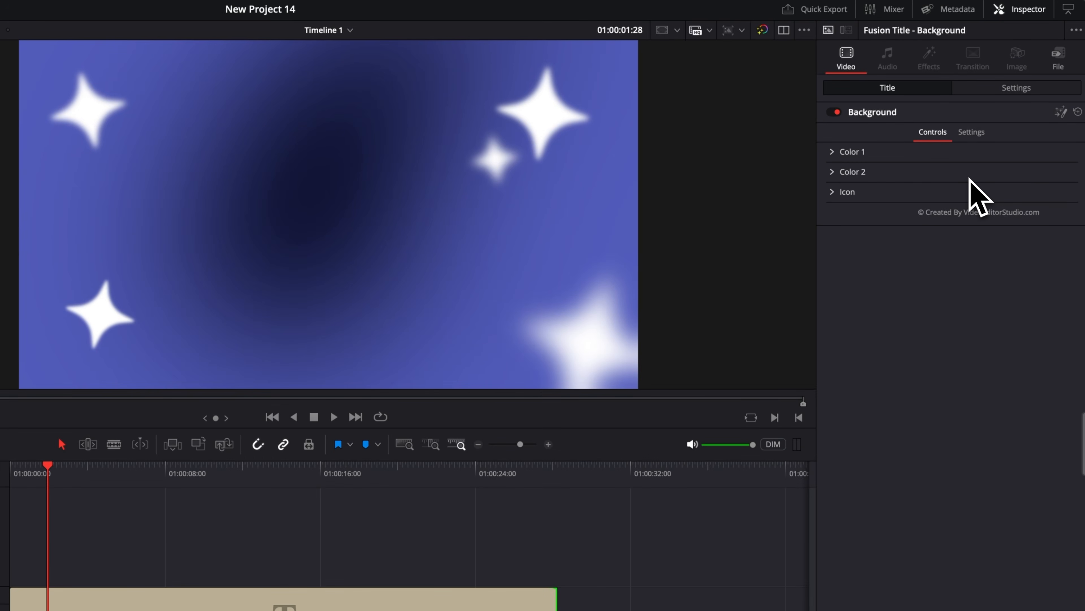
Change the Background title's Color 1 to red, hex B90000, using the RGB sliders
left_click(833, 152)
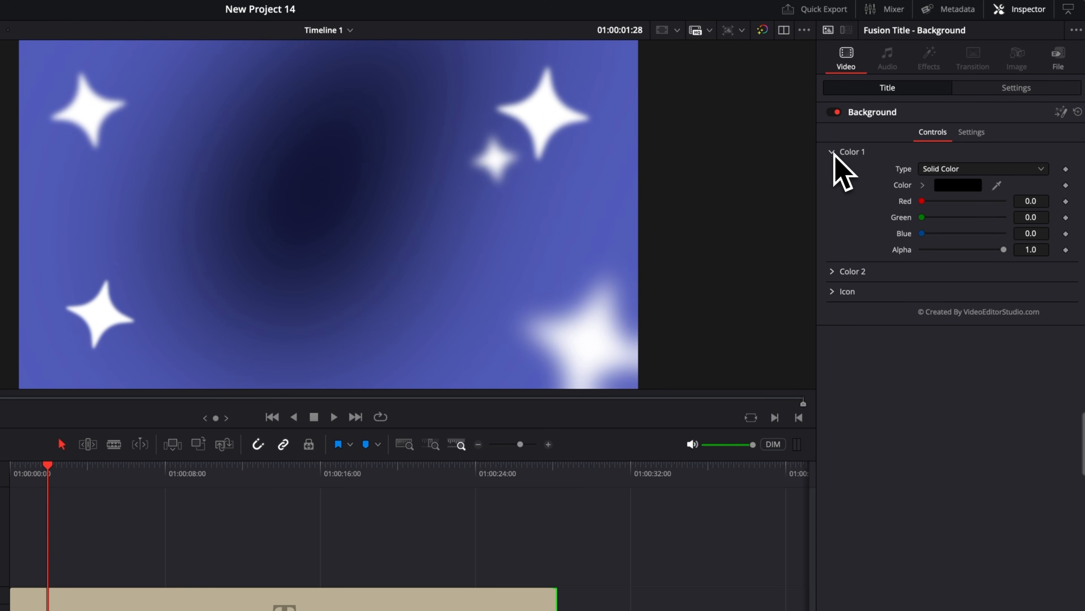
left_click(833, 272)
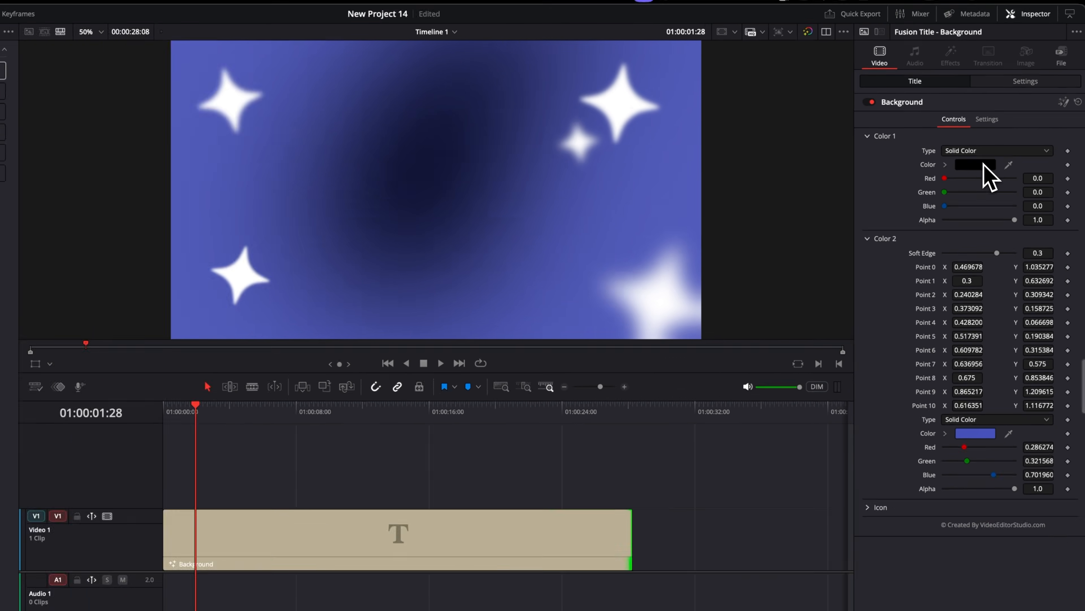
left_click(958, 184)
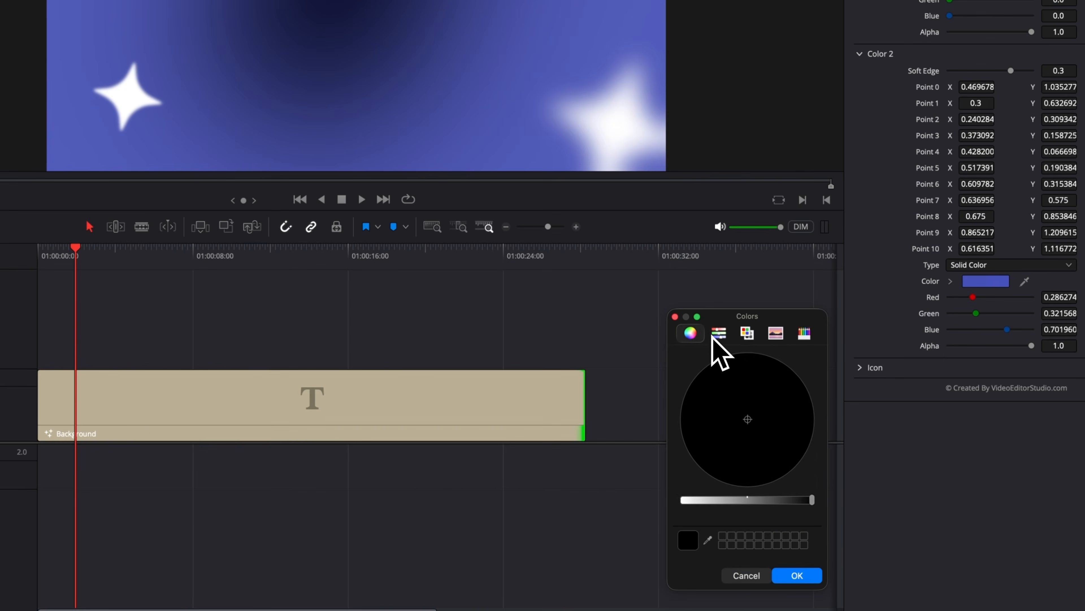
left_click(718, 333)
left_click(750, 392)
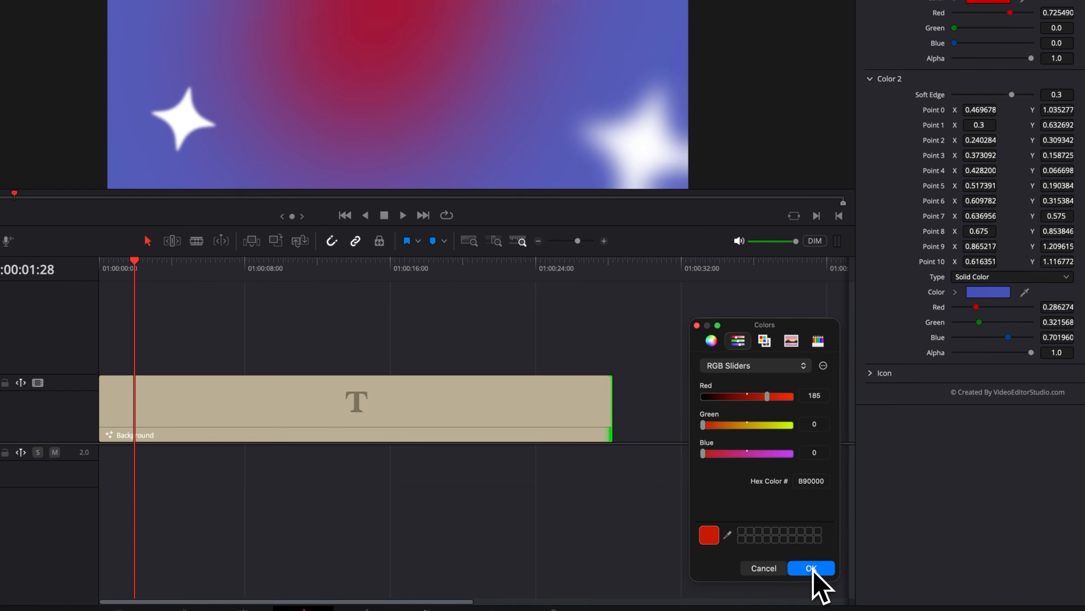
left_click(811, 568)
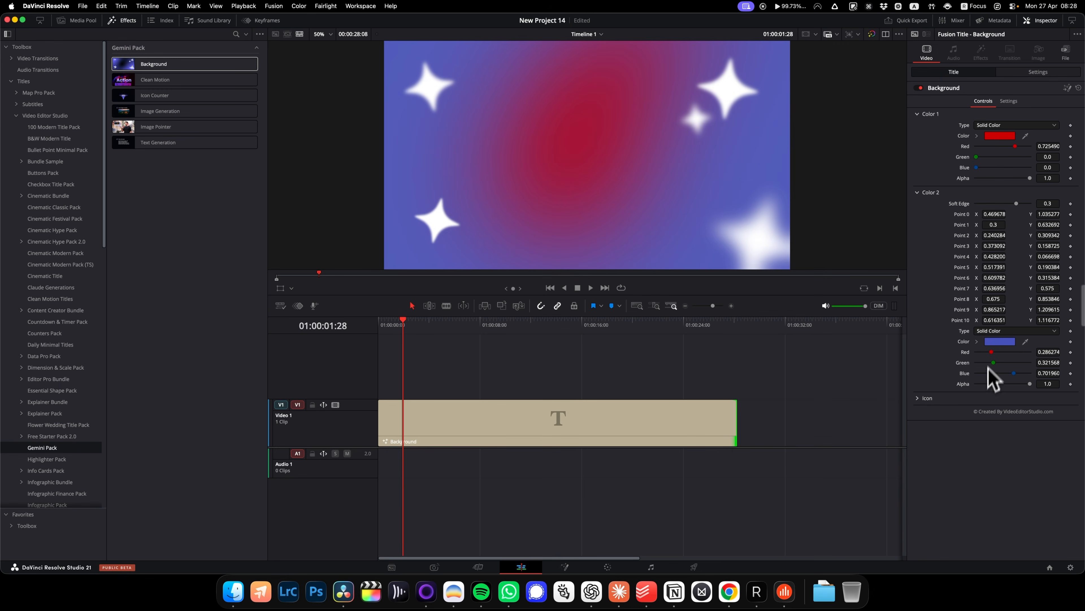
Make the Background's Color 2 purple with red at about 0.592, and shift its Point 0 X to about -0.052
left_click(996, 341)
left_click_drag(817, 414, 851, 414)
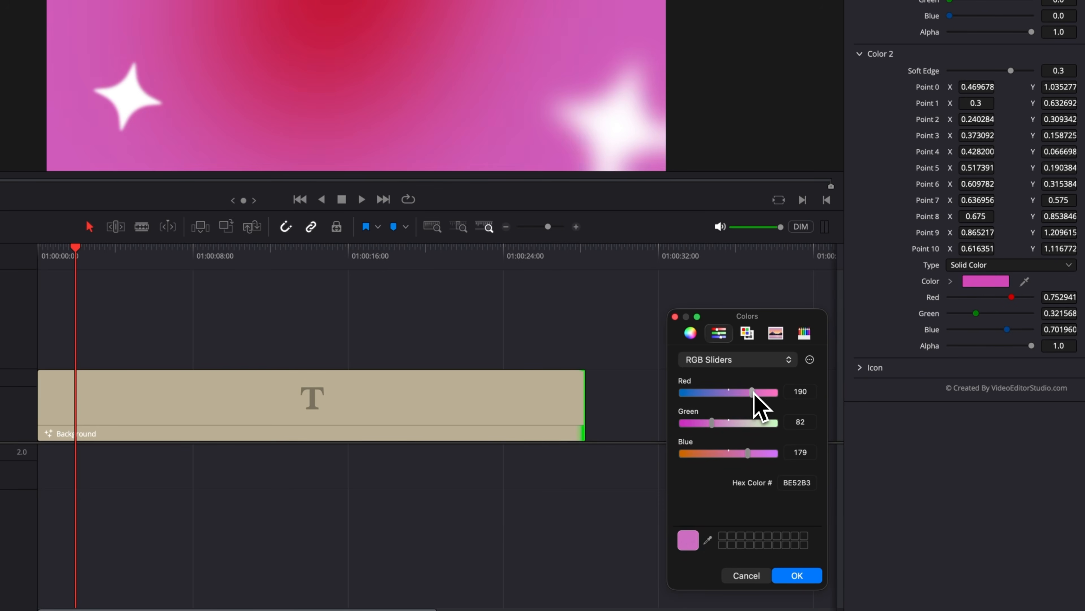
left_click_drag(753, 393, 738, 393)
left_click(797, 575)
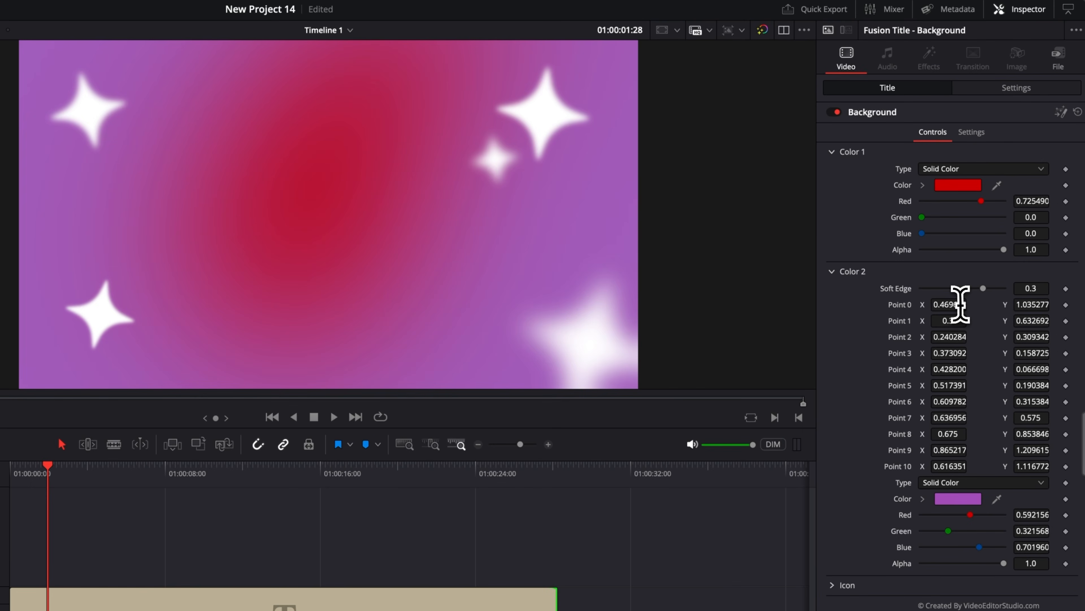
left_click_drag(949, 304, 929, 321)
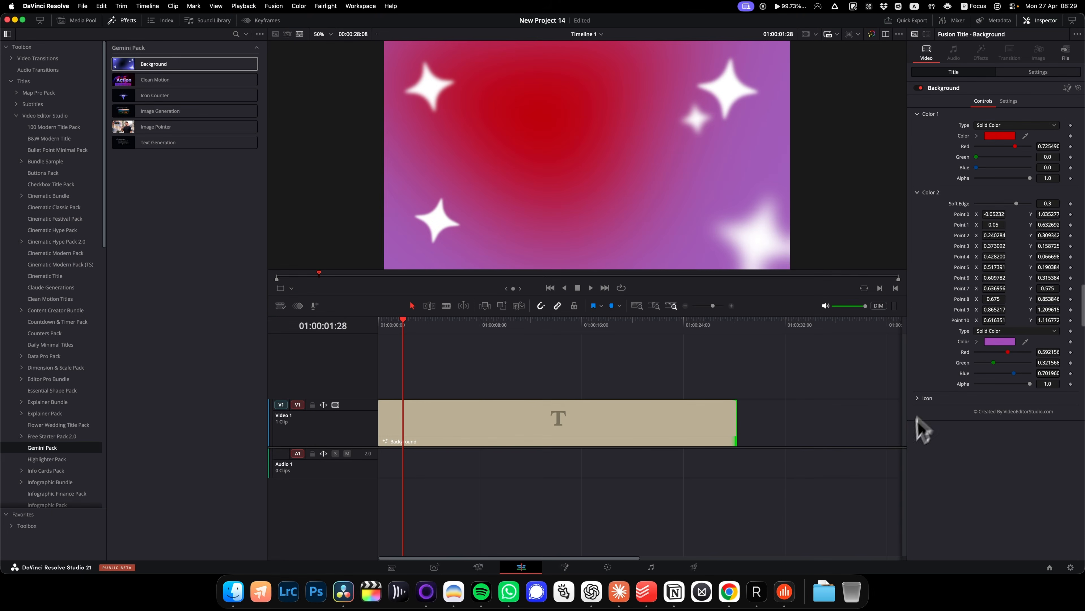
Adjust the blur strength of the Background's first star icon, ending at 0.528
left_click(918, 398)
scroll(953, 443, "down", 2)
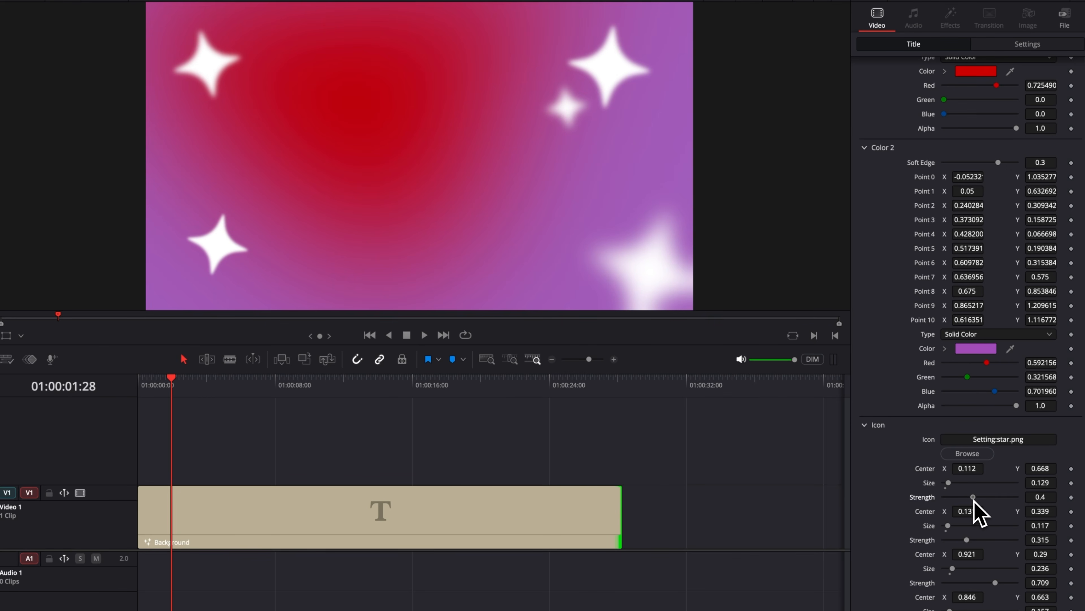
left_click_drag(974, 499, 957, 499)
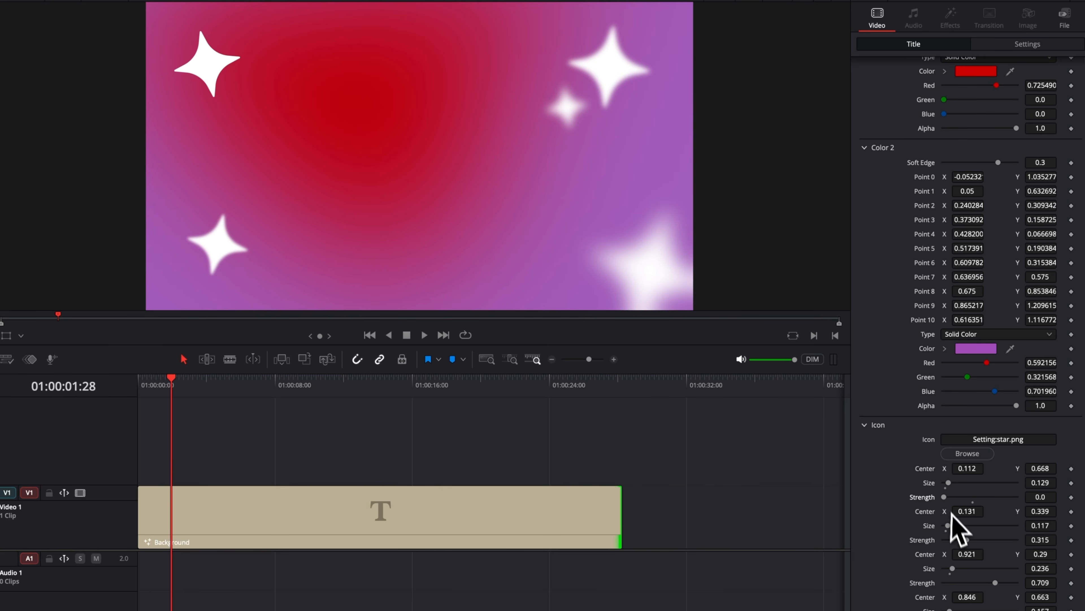
left_click_drag(945, 497, 982, 497)
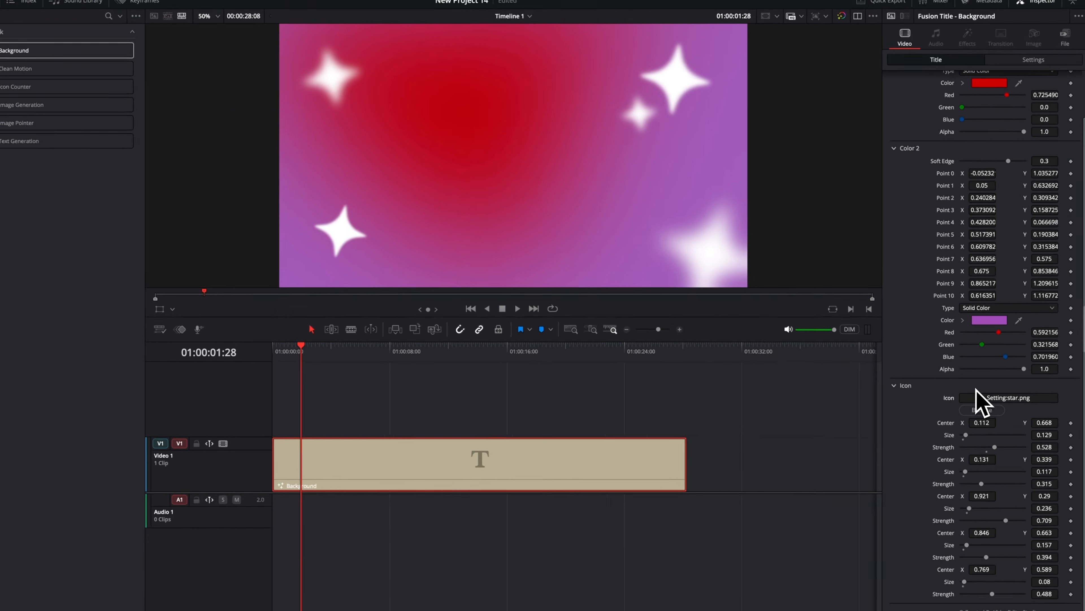
Replace the Background's star icon image with heart-svgrepo-com.png from the Downloads folder
left_click(967, 453)
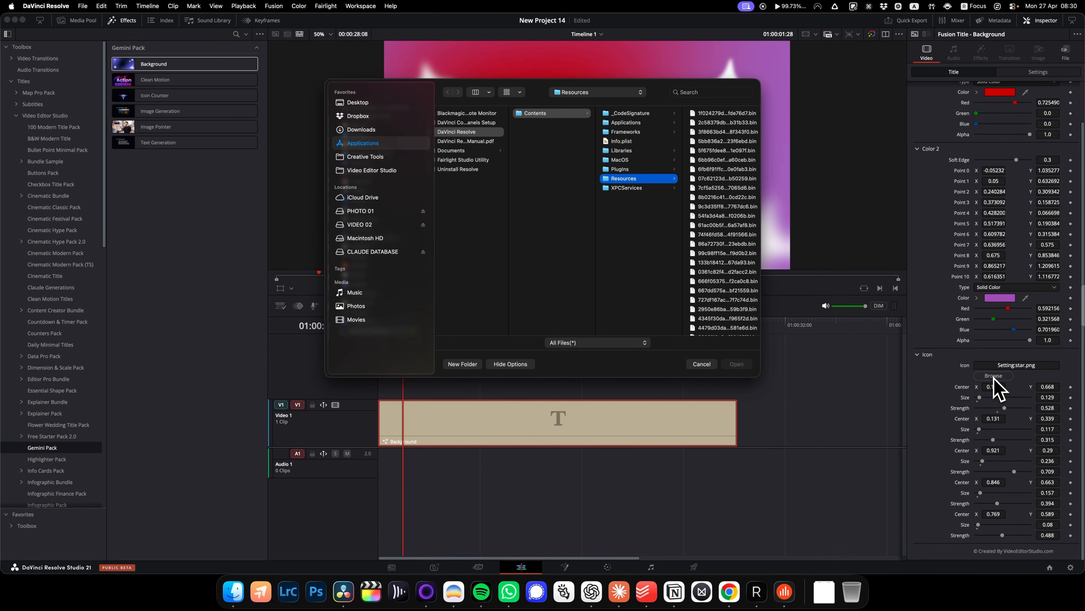
left_click(829, 604)
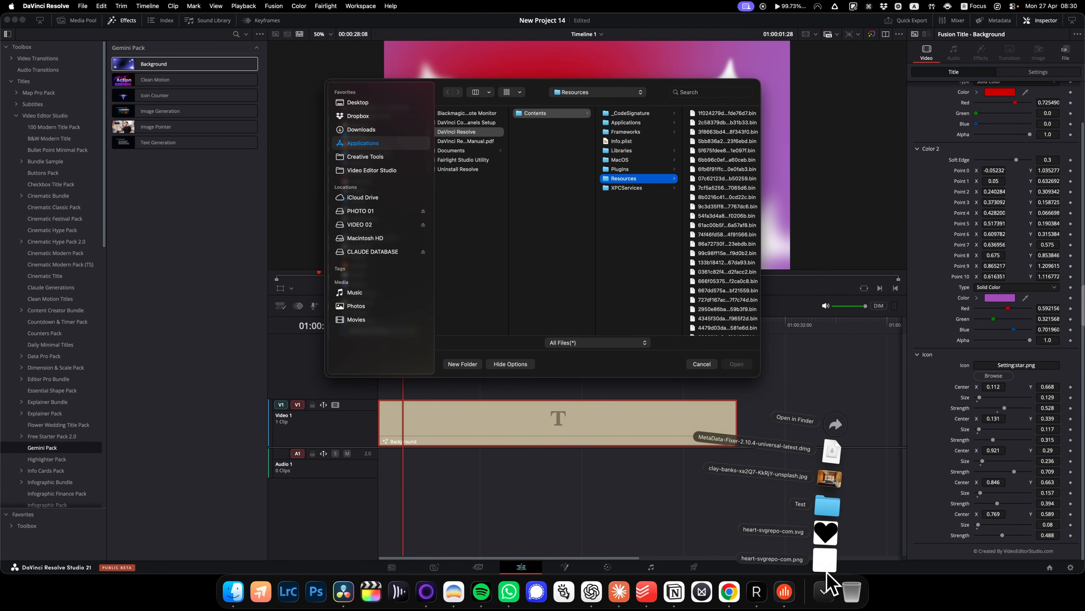
left_click_drag(827, 573, 605, 308)
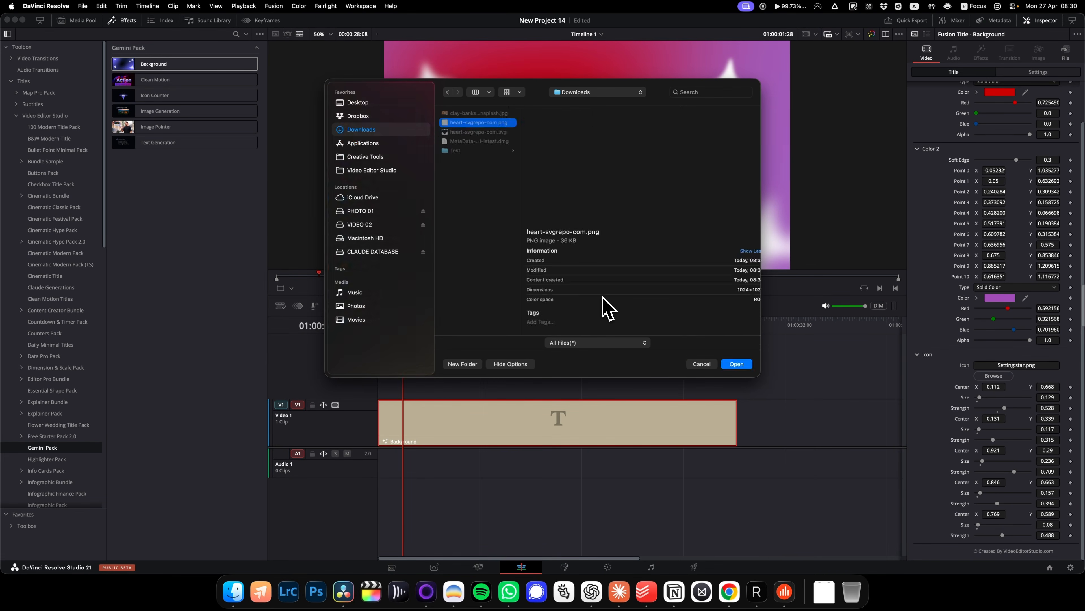
left_click(745, 367)
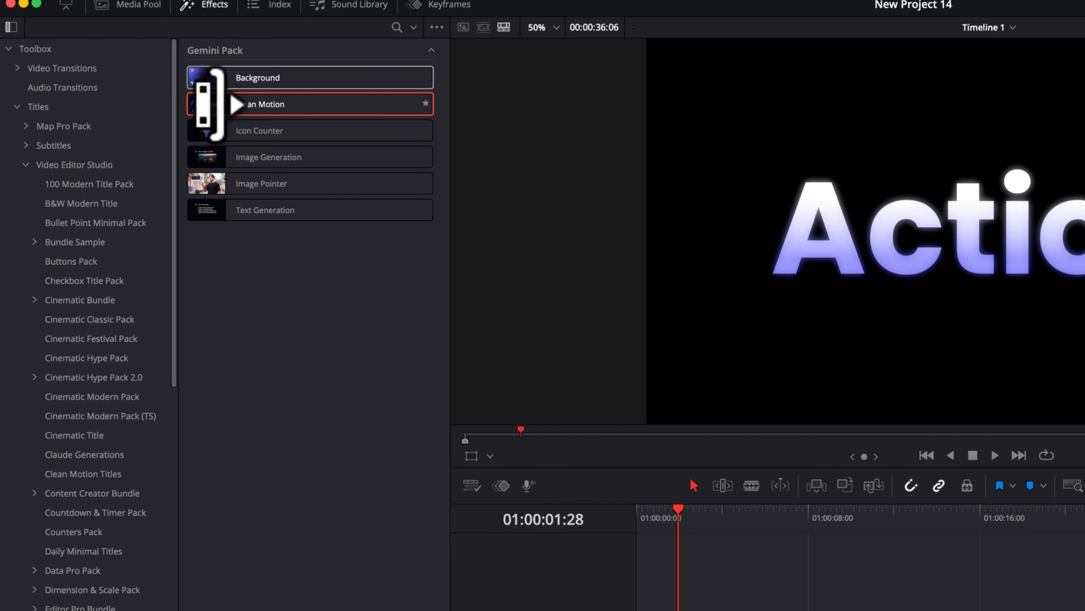
Place the Clean Motion title on Video 2 above the Background, about two seconds in, and preview its animation
left_click_drag(237, 104, 694, 610)
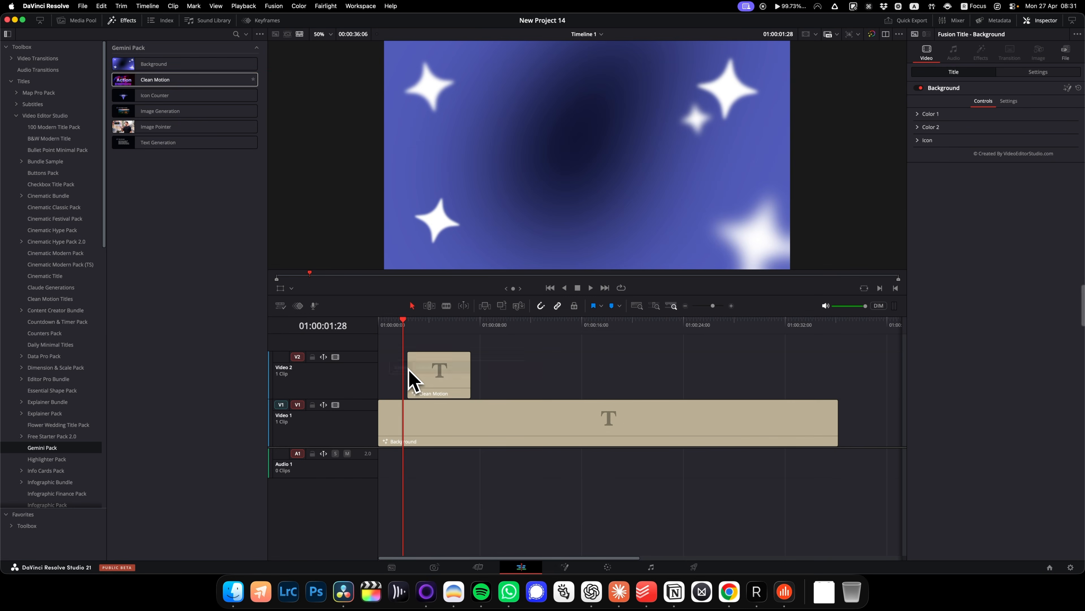
left_click_drag(436, 324, 411, 326)
key("space")
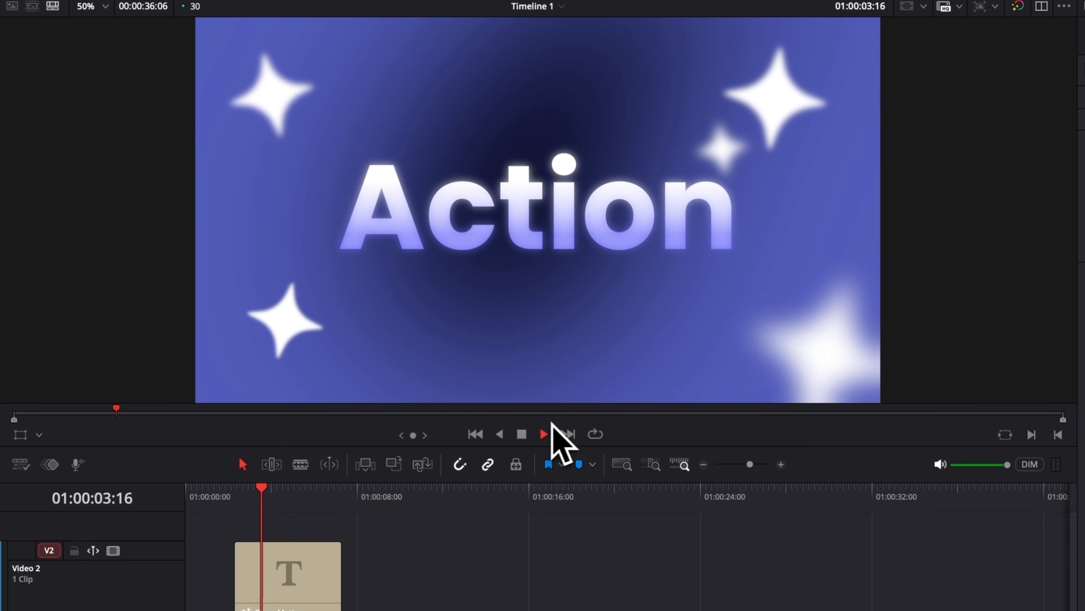
left_click(236, 492)
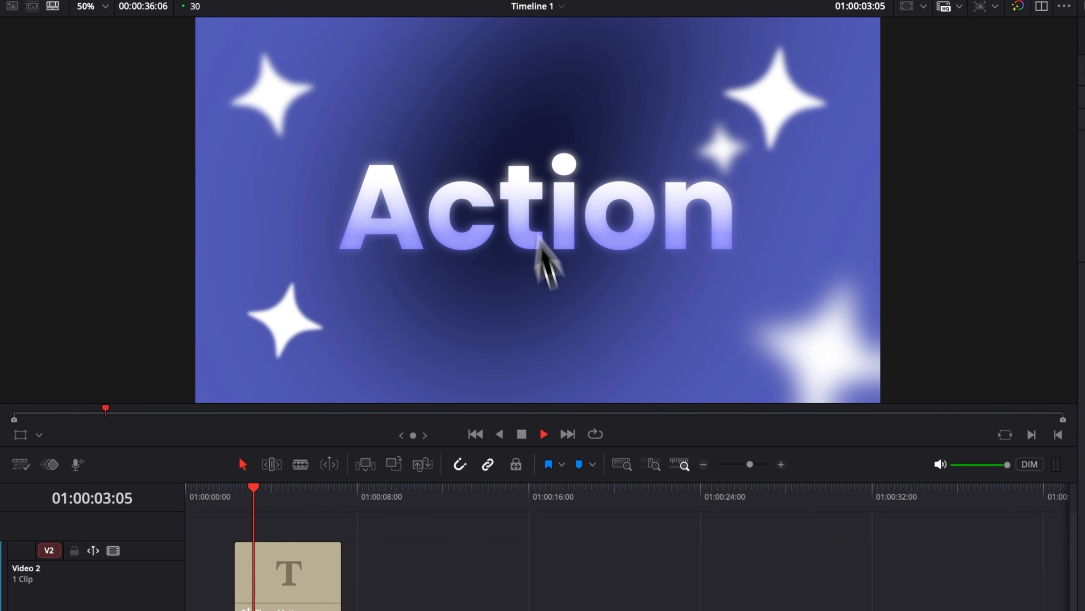
key("space")
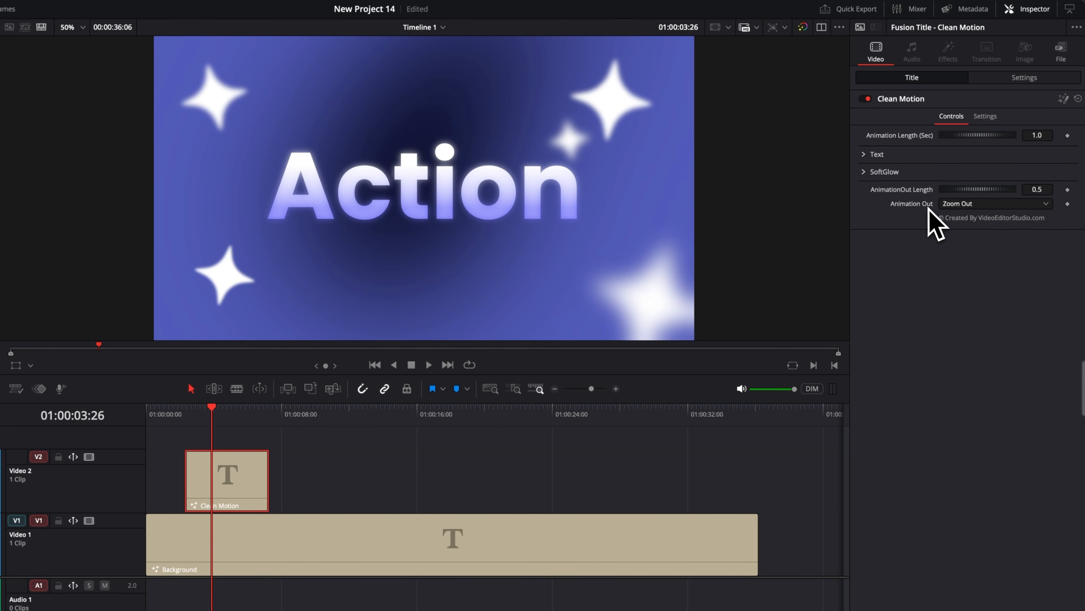
Try Fade Out as the Clean Motion title's Animation Out option and play the title from its start
left_click(945, 204)
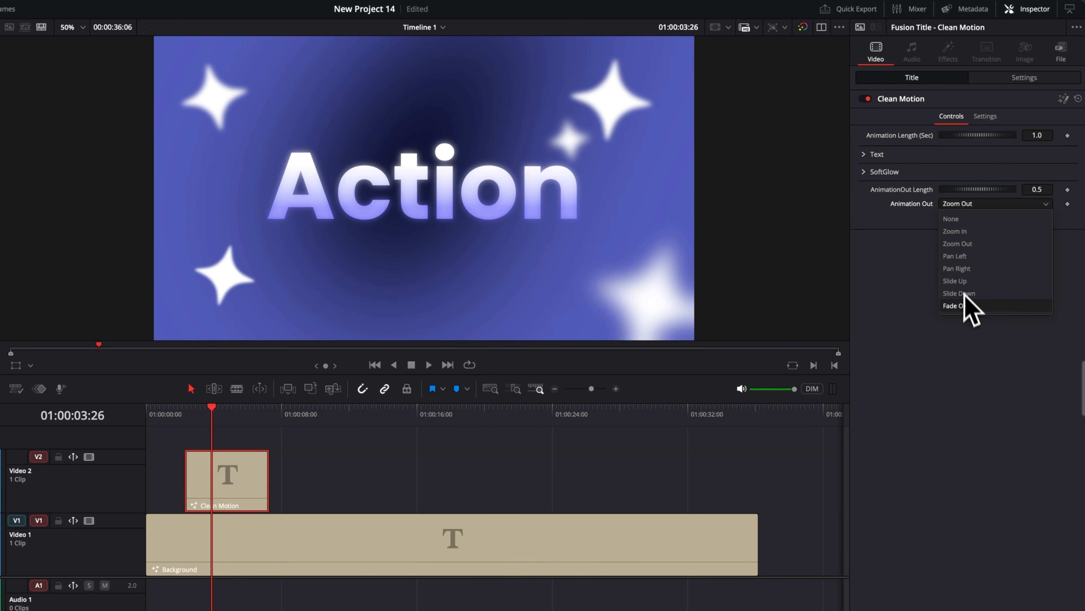
left_click(969, 308)
left_click(185, 411)
key("space")
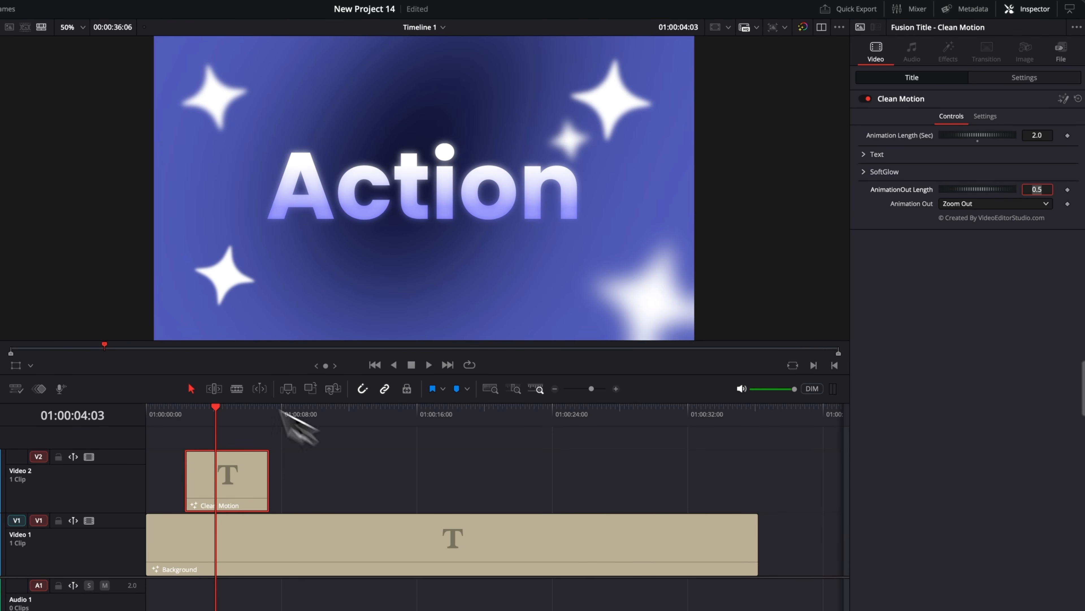
Replay the Clean Motion title from its first frame to check the animation's speed and smoothness
left_click(187, 411)
key("space")
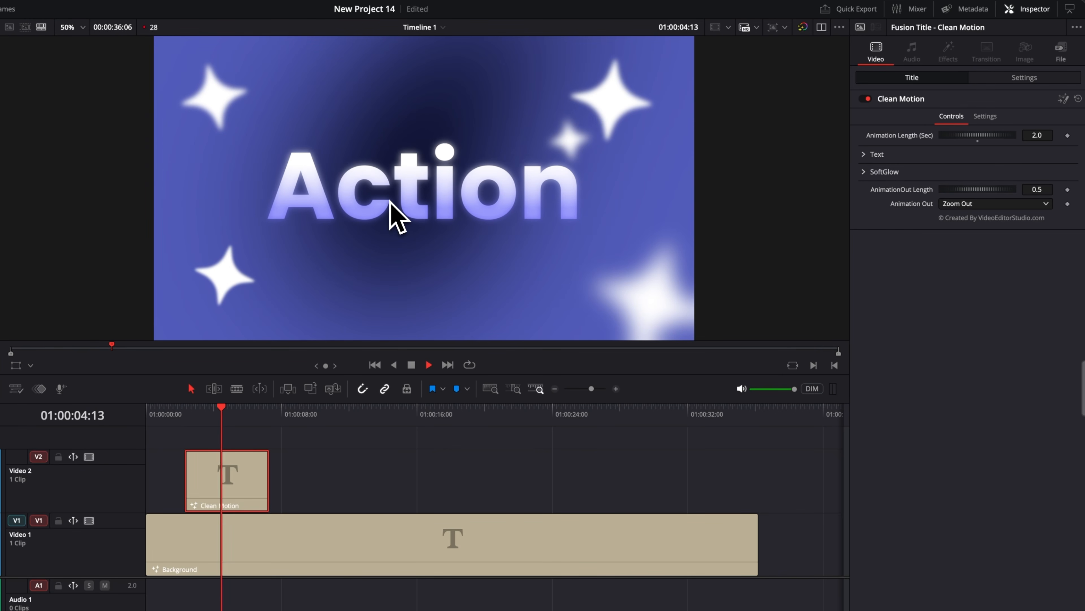
key("space")
left_click(186, 413)
key("space")
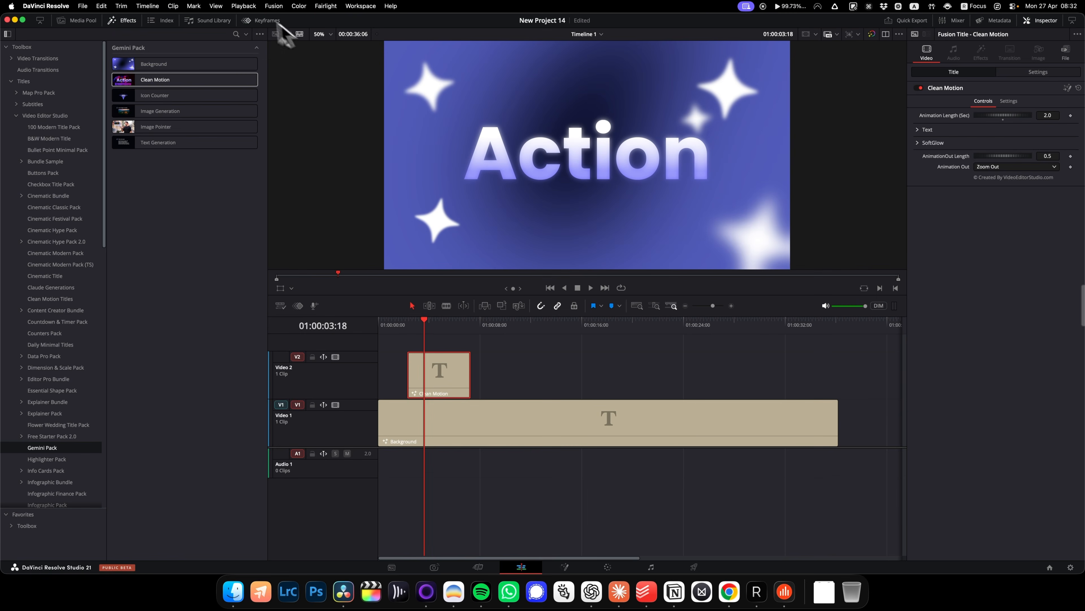
Set the playback render cache to Smart
left_click(244, 6)
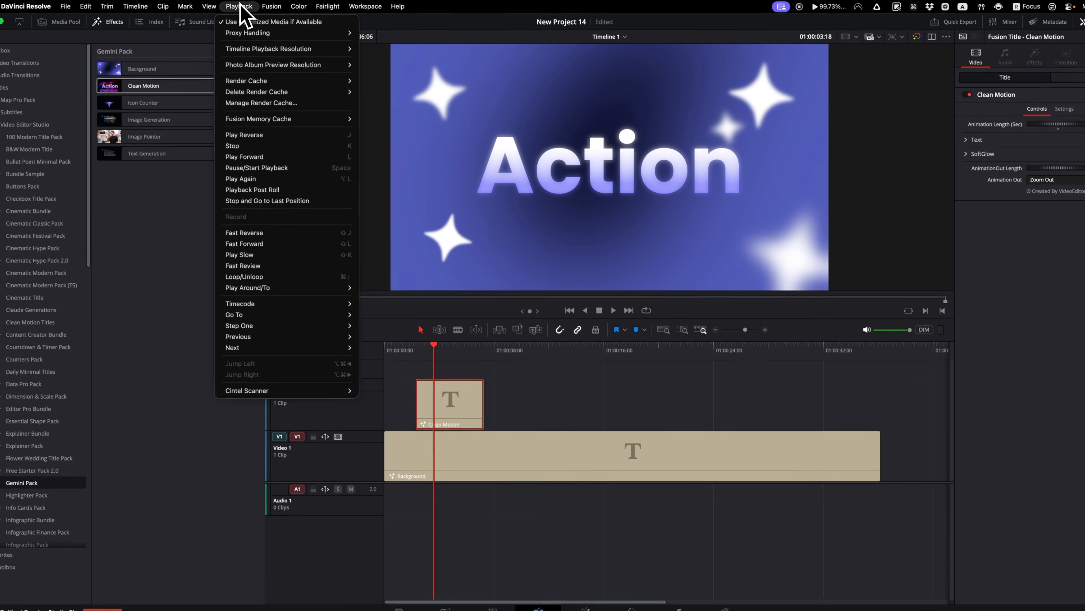
mouse_move(258, 78)
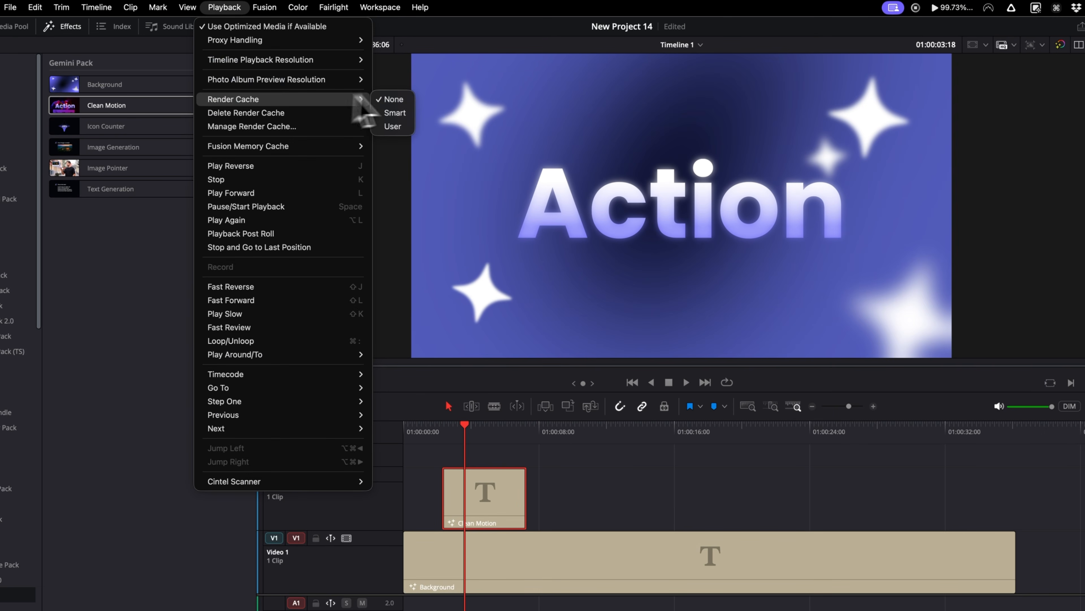
left_click(403, 118)
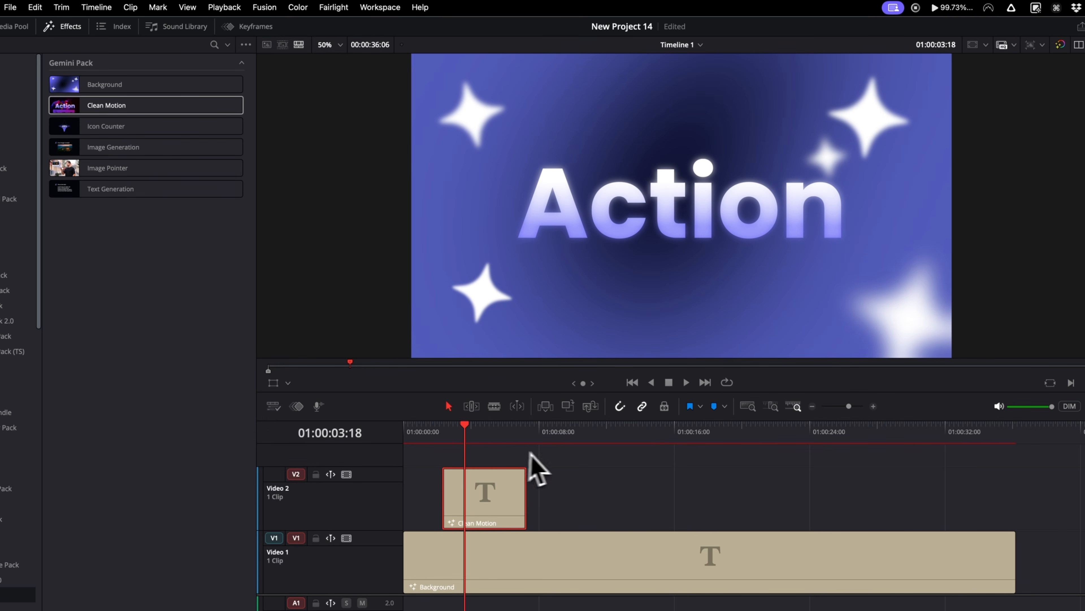
Return to the start of the Clean Motion title and play it back with render caching on
key("Up")
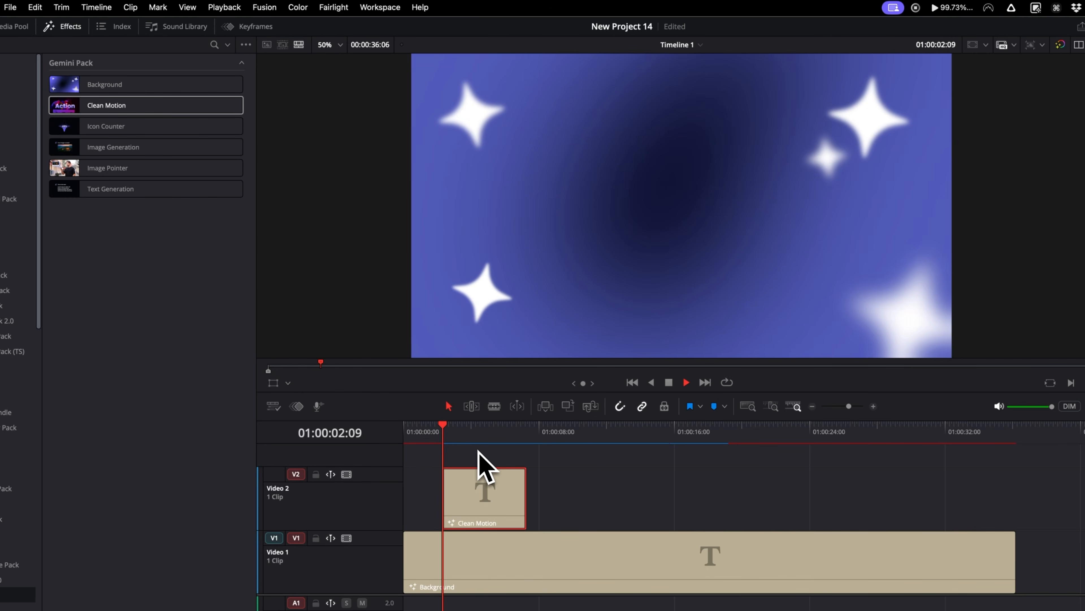
key("space")
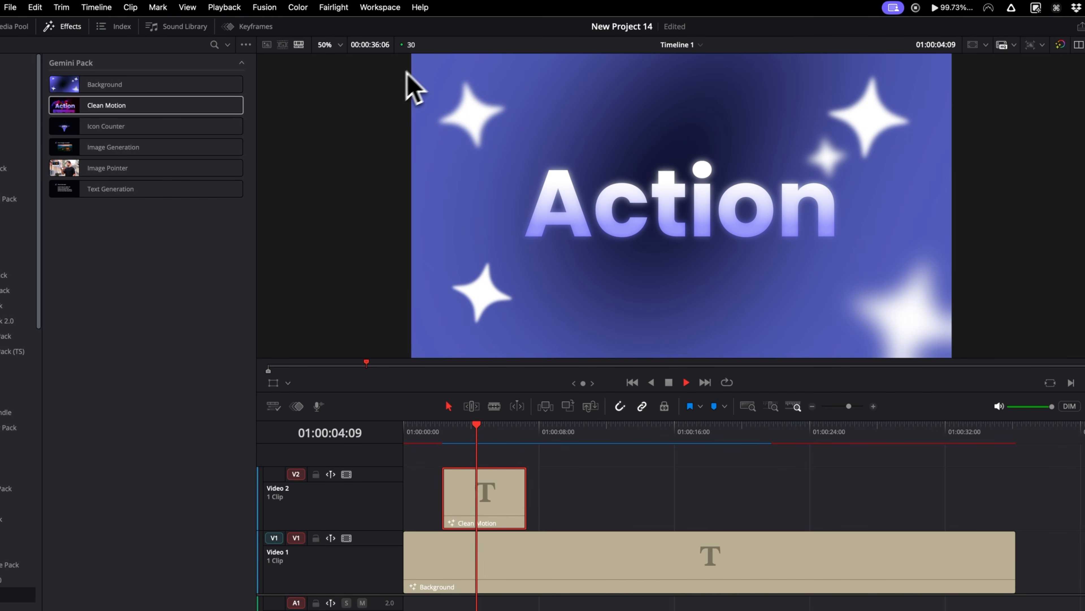
key("space")
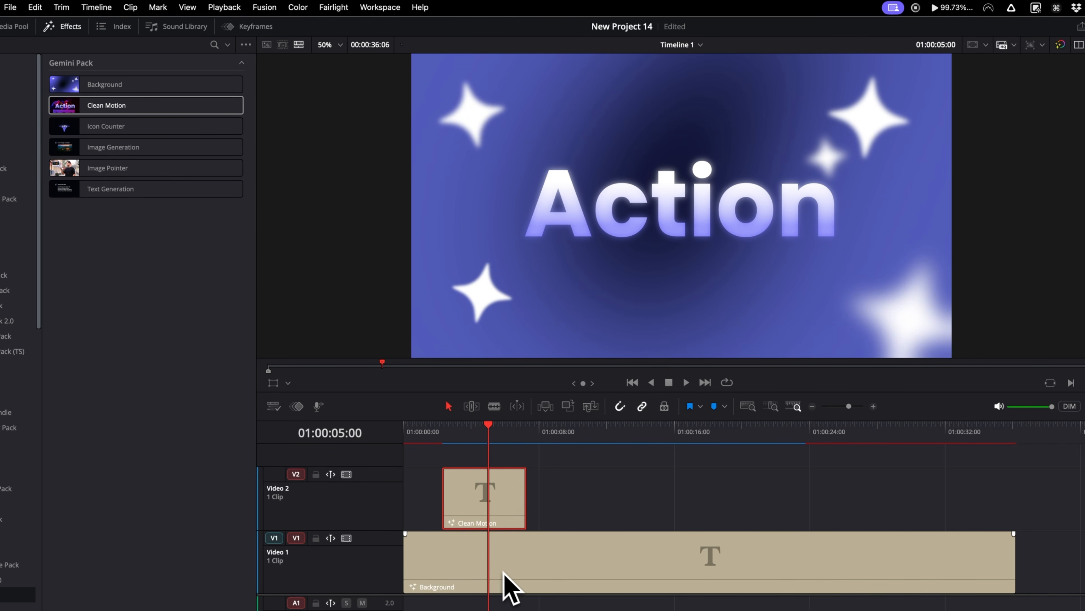
Change the Clean Motion title's text to DAVINCI and reduce its size to 0.2165
double_click(484, 497)
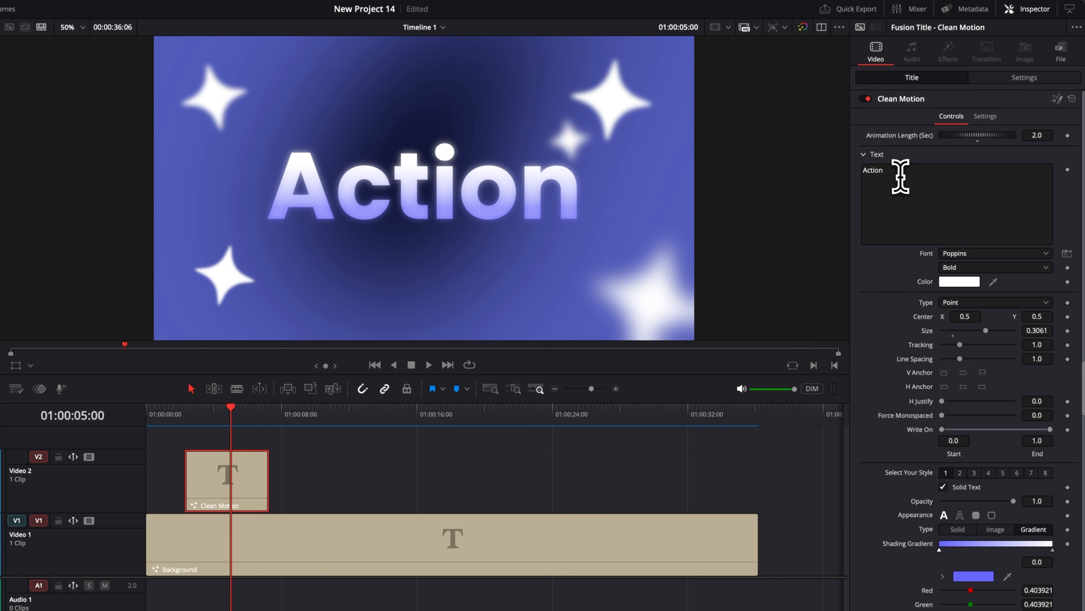
double_click(912, 144)
type("DAVINCI")
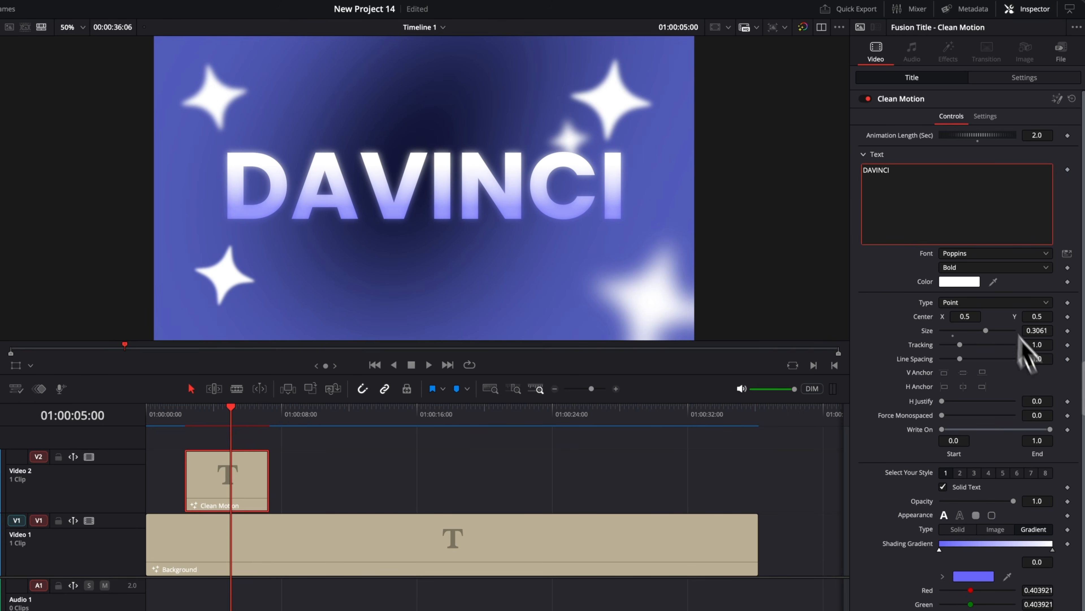
left_click_drag(991, 324, 976, 333)
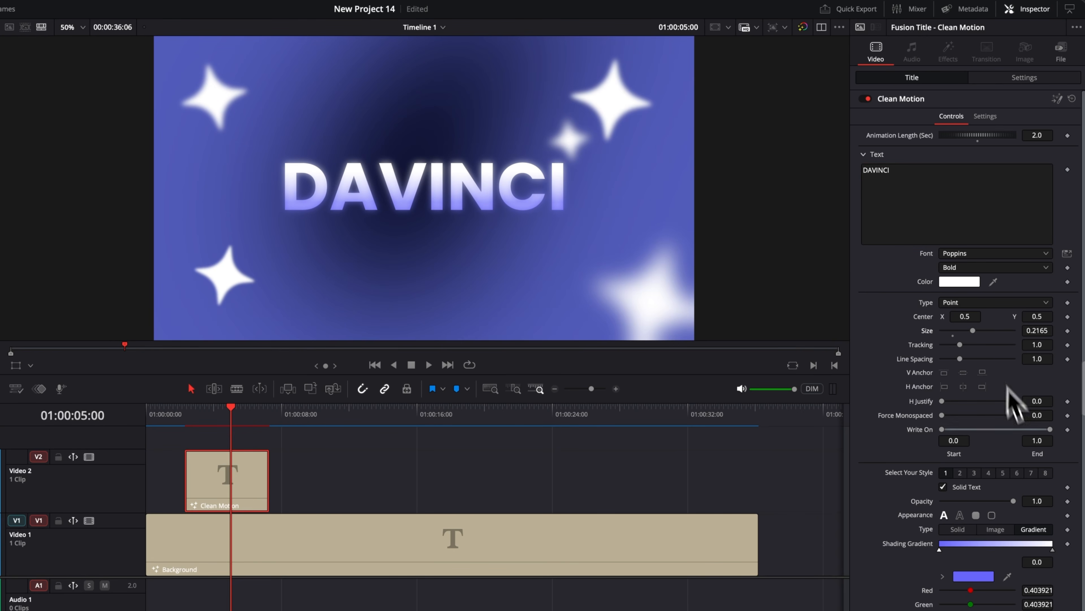
Enable the Text Box in style 3 of the Clean Motion title
scroll(962, 363, "down", 3)
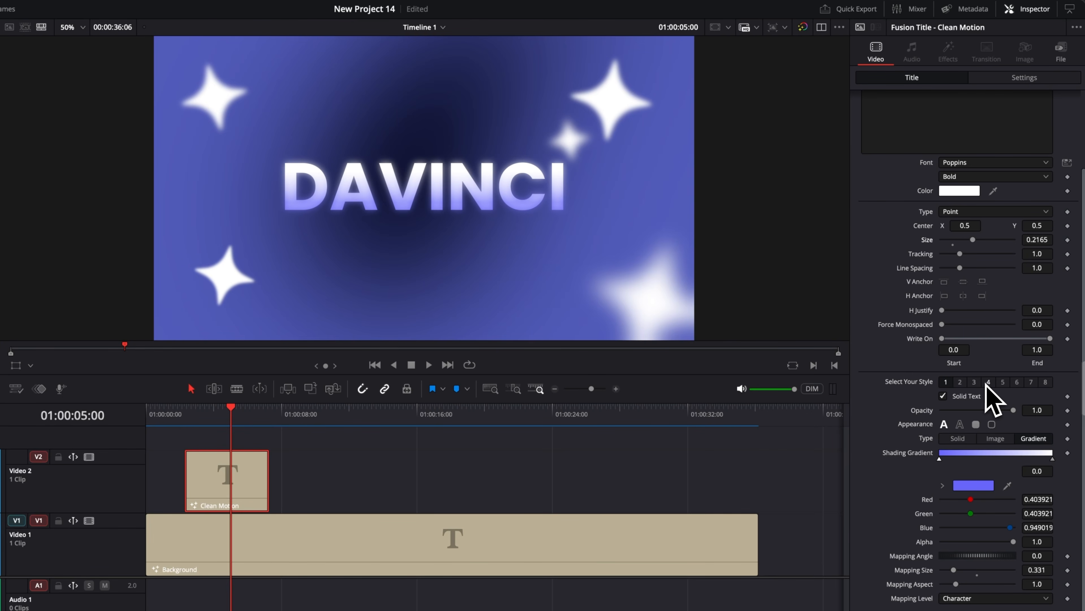
scroll(991, 398, "up", 3)
left_click(975, 473)
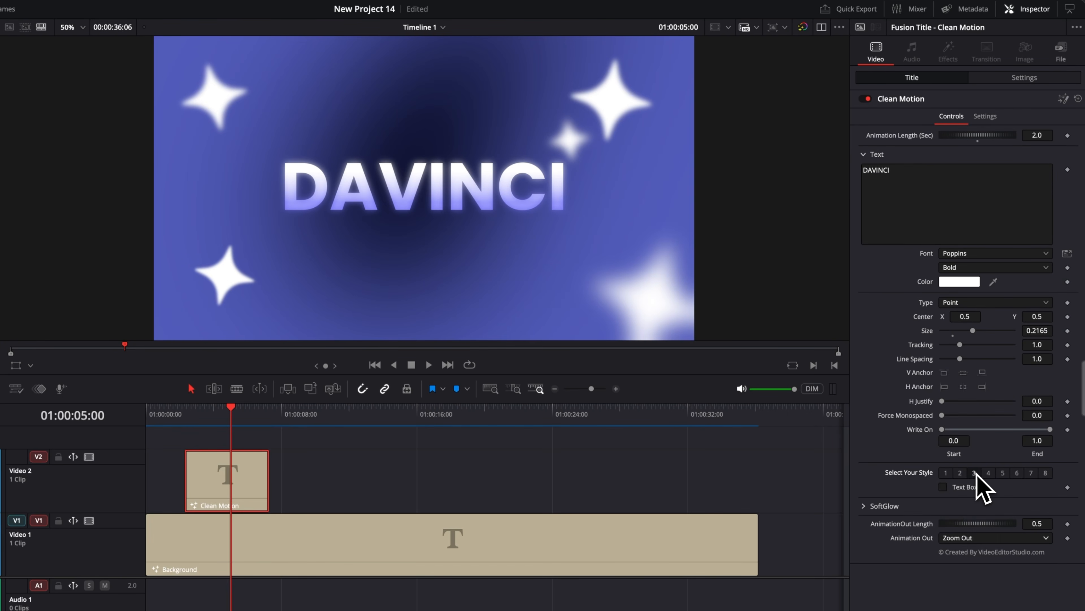
left_click(943, 487)
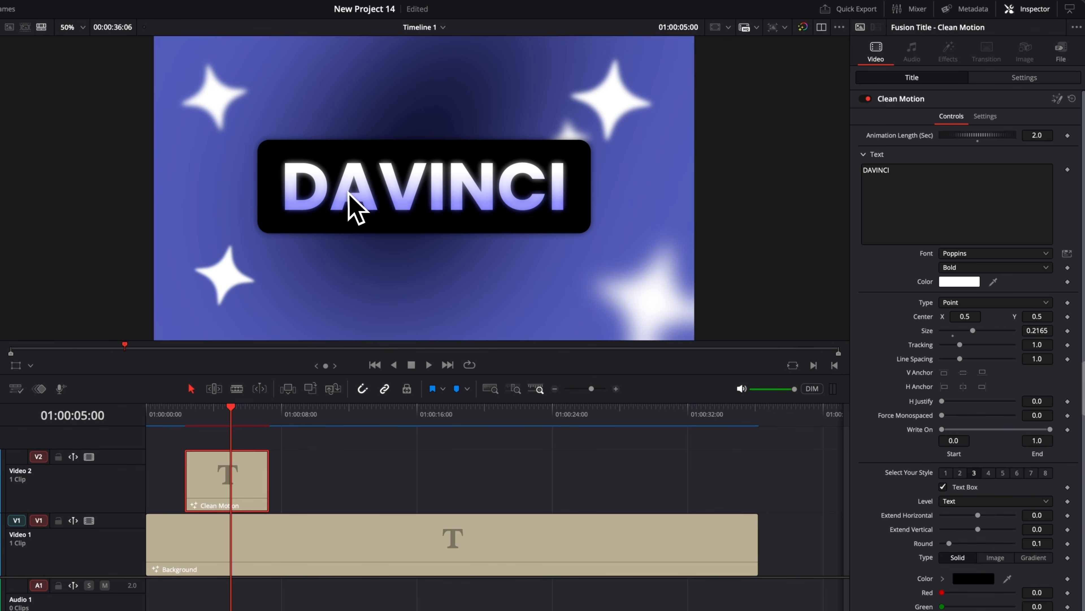
Append "ddd" to the DAVINCI text to test how the text box fits, and remove it again
left_click(902, 169)
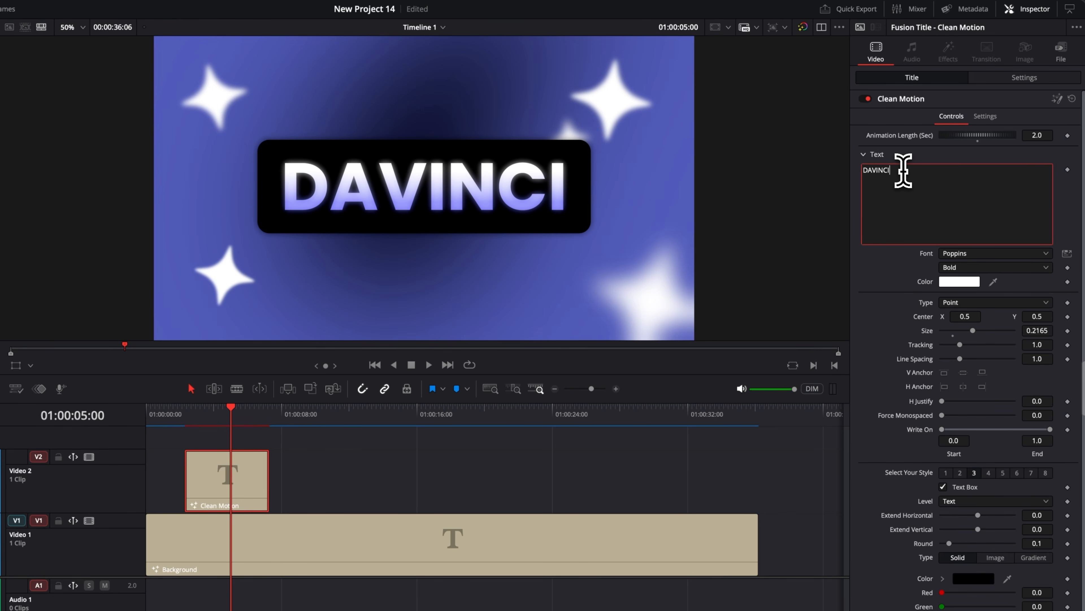
type("ddd")
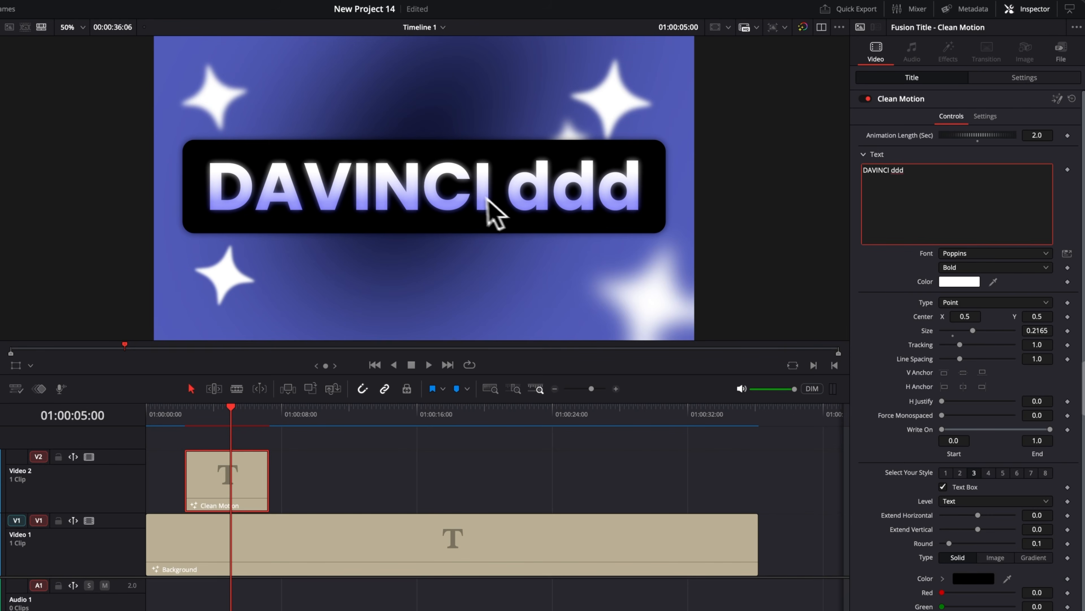
key("BackSpace")
key("BackSpace")
key("BackSpace")
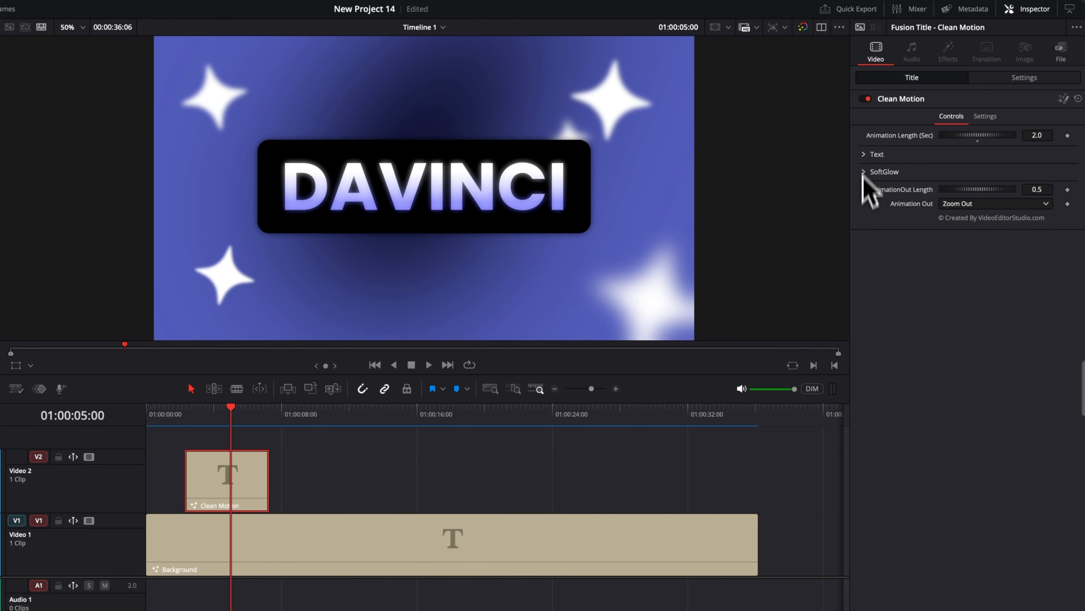
Show the Clean Motion title's SoftGlow settings and adjust the glow's gain
left_click(864, 172)
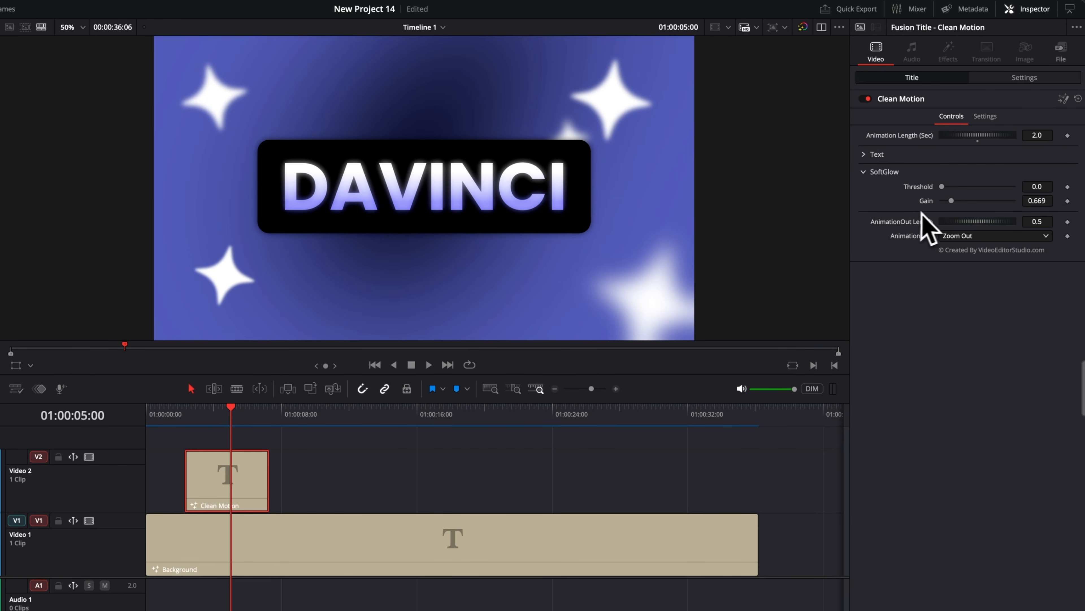
mouse_move(956, 202)
left_mouse_down()
mouse_move(1000, 205)
mouse_move(959, 205)
mouse_move(964, 188)
mouse_move(984, 188)
mouse_move(943, 188)
mouse_move(964, 189)
left_mouse_up()
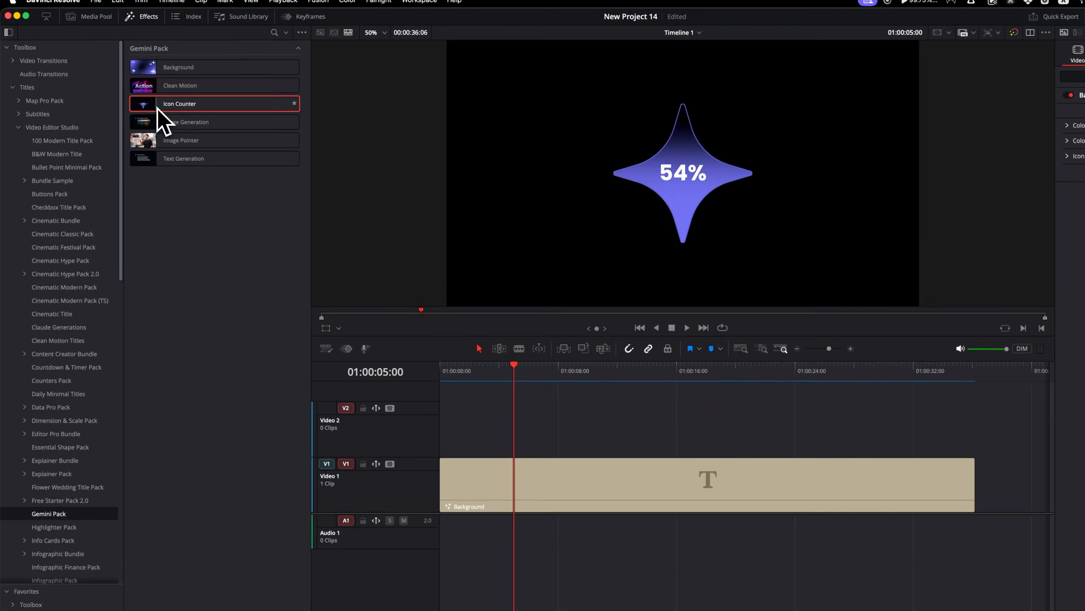
Place the Icon Counter title on Video 2 above the Background clip and play it back
left_click_drag(252, 133, 720, 591)
left_click_drag(428, 379, 456, 380)
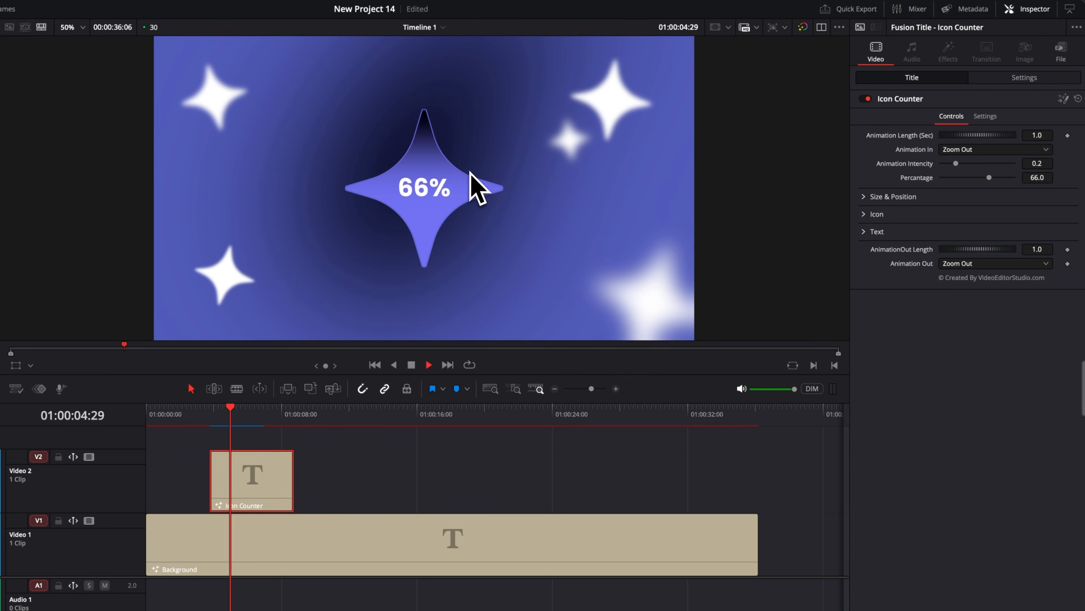
key("space")
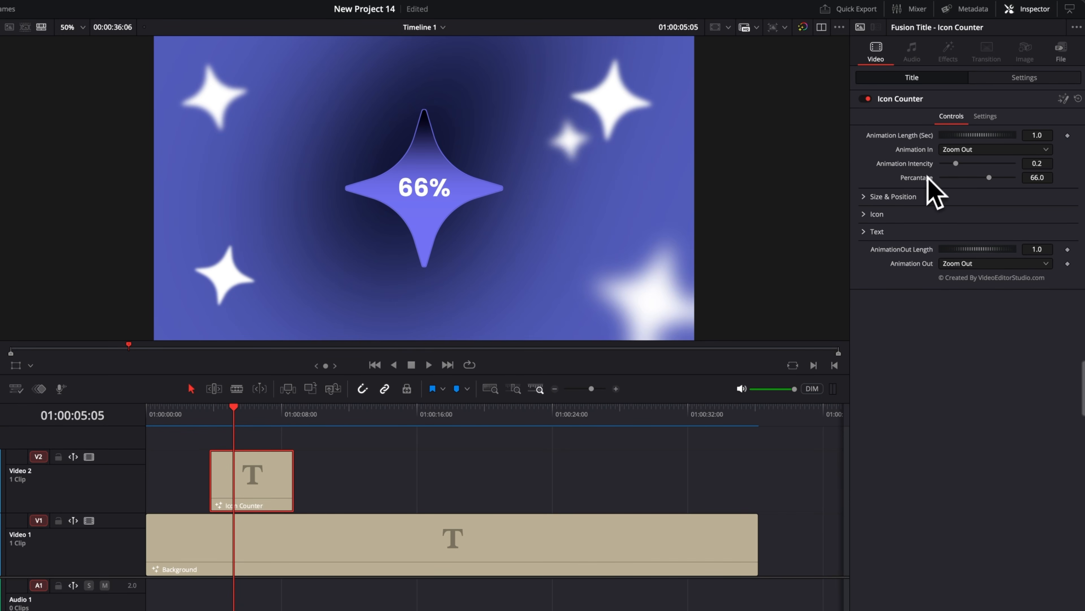
Set the Icon Counter's percentage to 50 and lower it to 35.4
left_click(1038, 178)
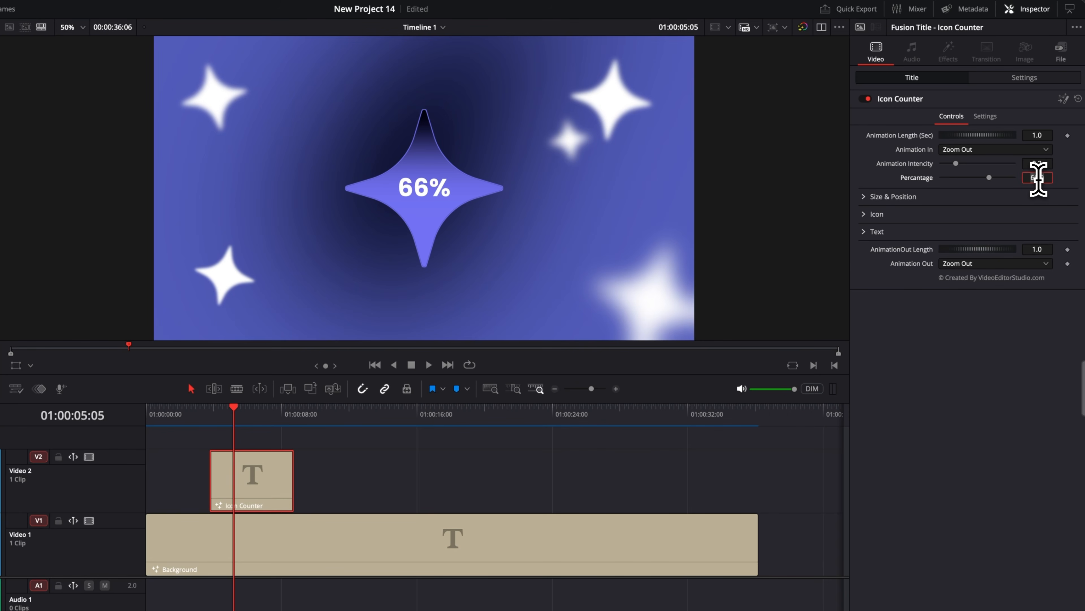
type("50")
key("Tab")
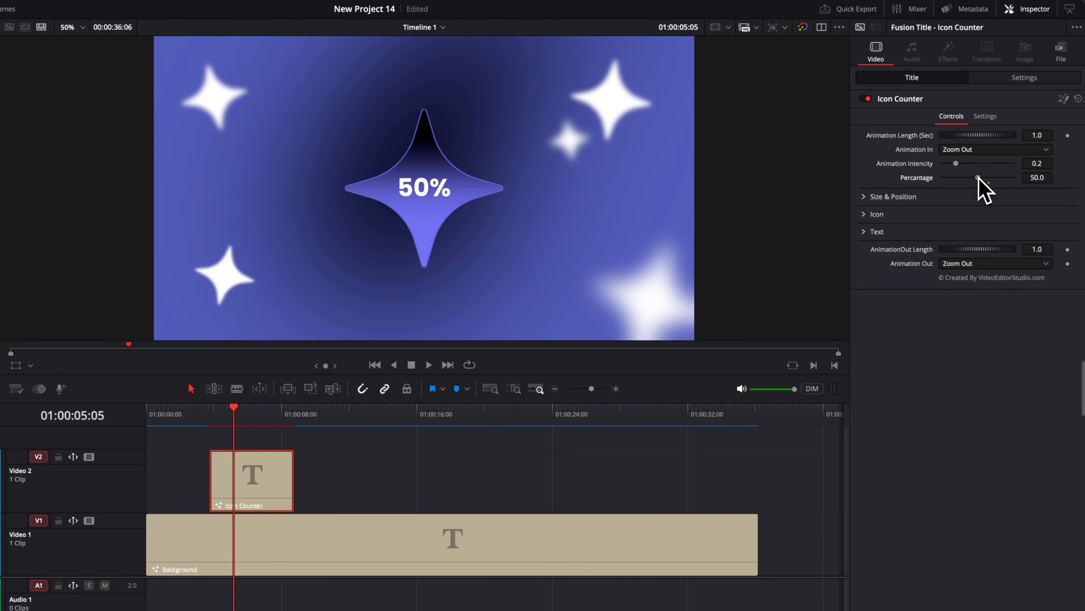
mouse_move(978, 178)
left_mouse_down()
mouse_move(952, 178)
mouse_move(968, 179)
left_mouse_up()
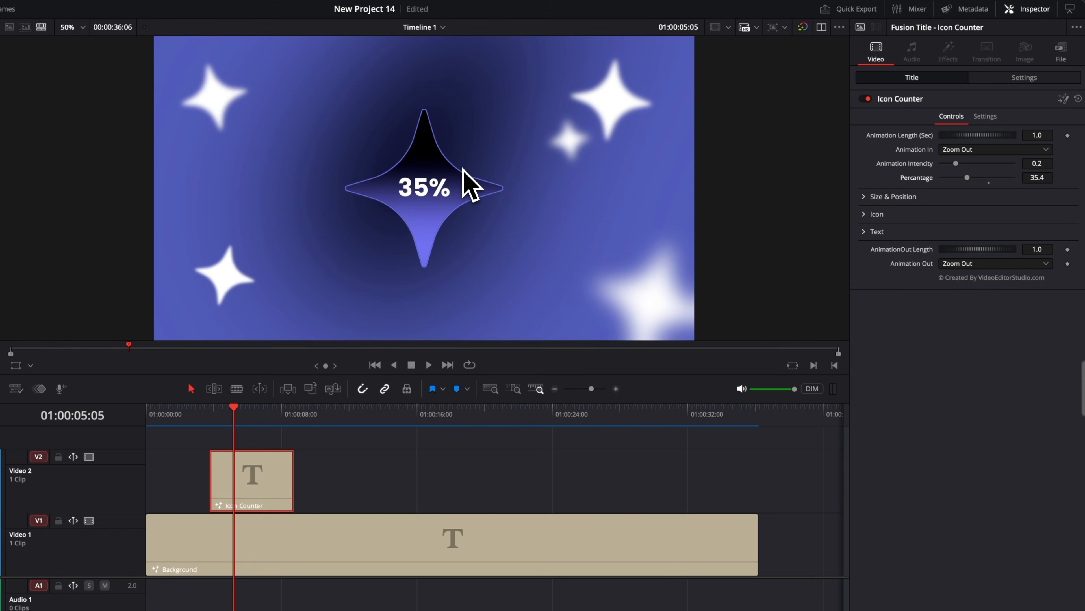
Reduce the Icon Counter's overall size to 0.8 and set its center X to 0.35
left_click(865, 197)
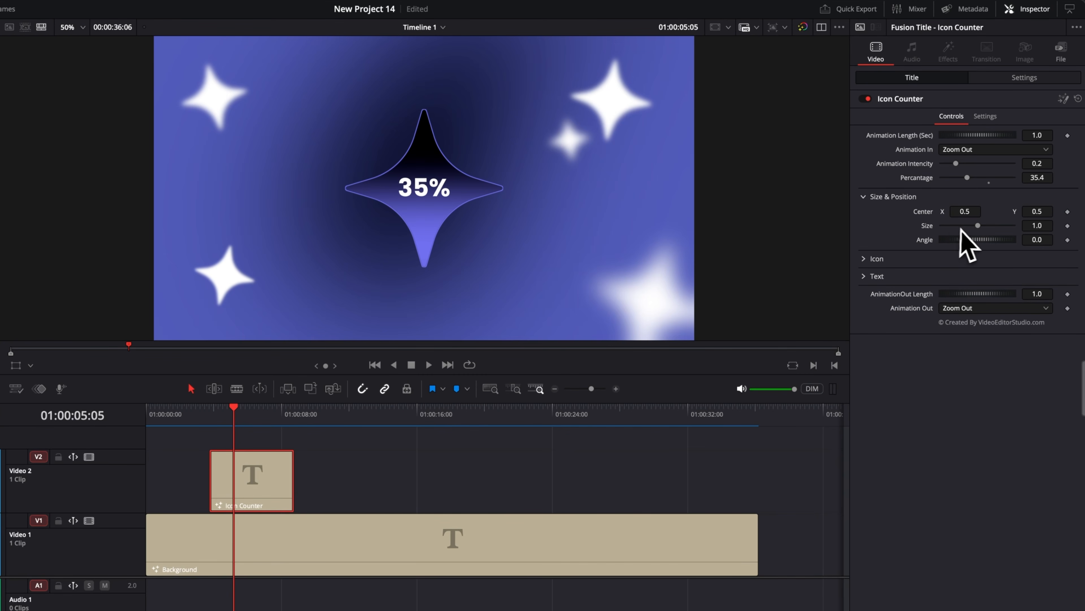
left_click_drag(978, 227, 955, 212)
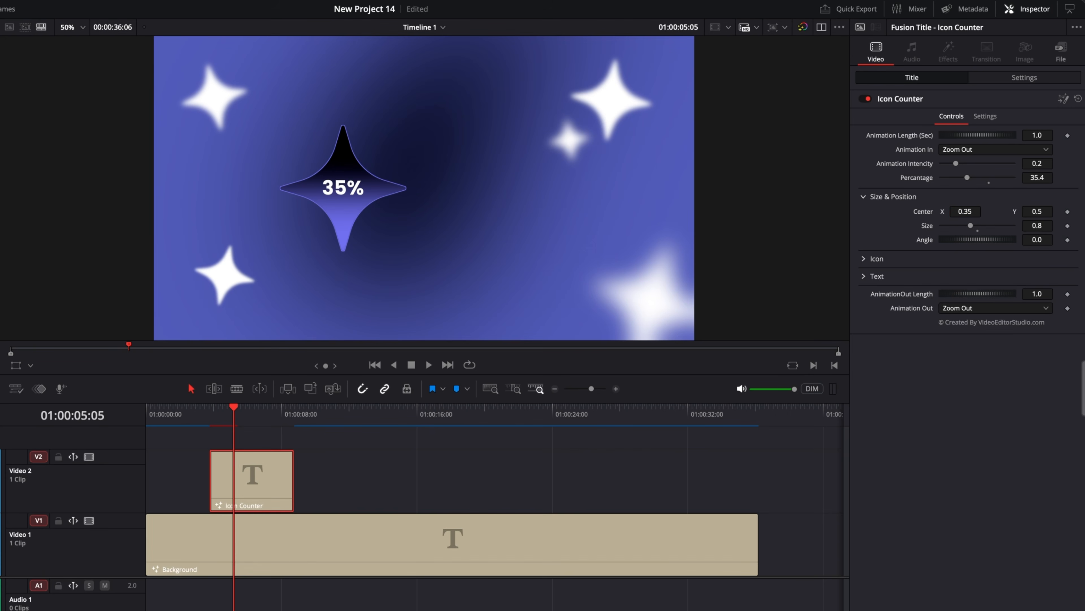
left_click(865, 197)
Replace the Icon Counter's star icon with the heart-svgrepo-com image from Downloads
left_click(865, 214)
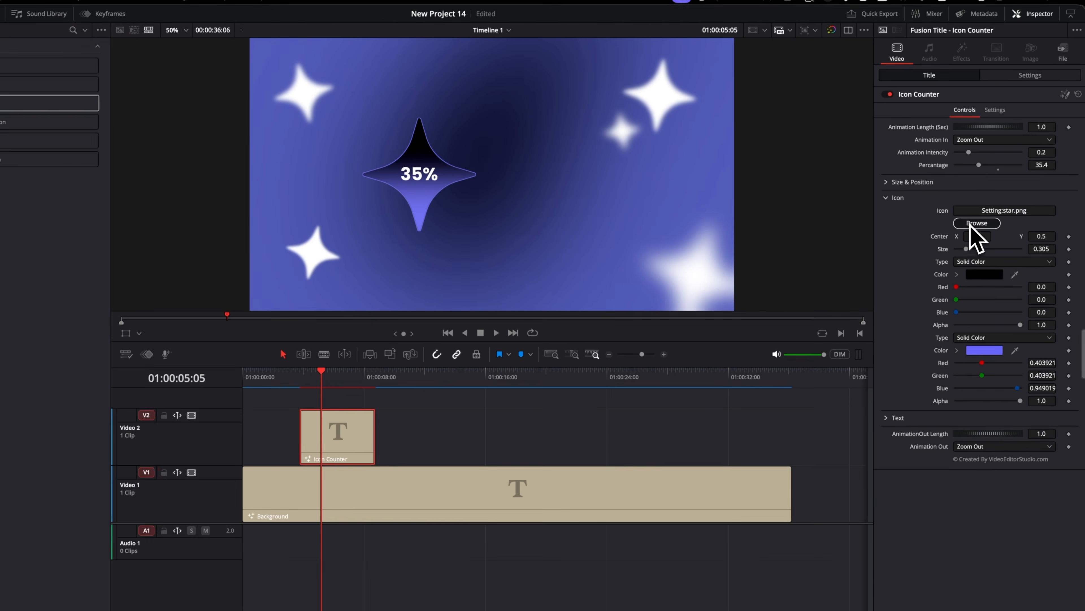
left_click(959, 243)
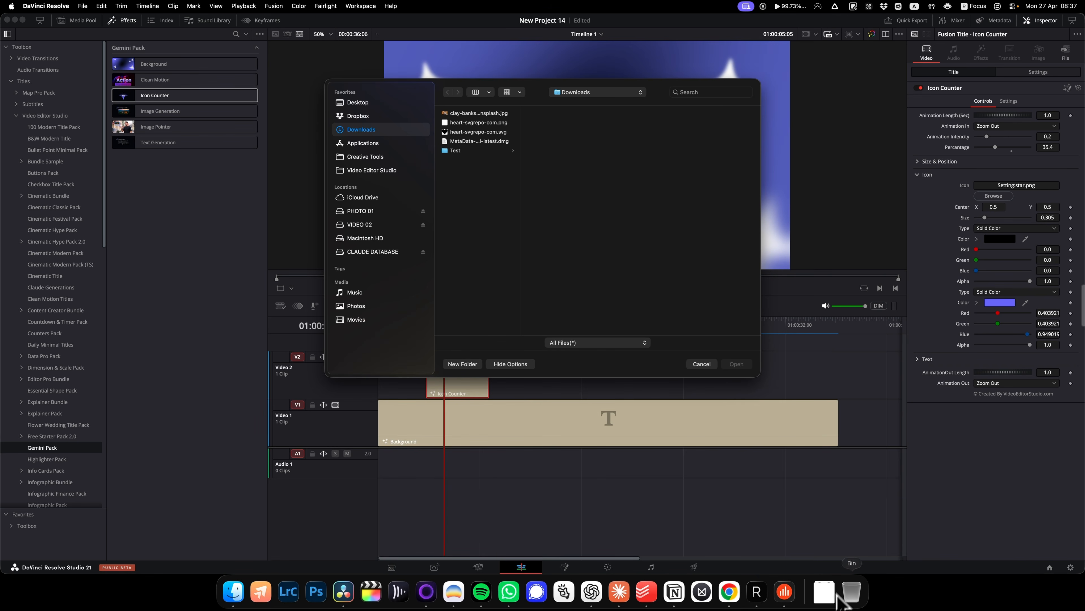
left_click(827, 604)
left_click_drag(827, 563, 672, 281)
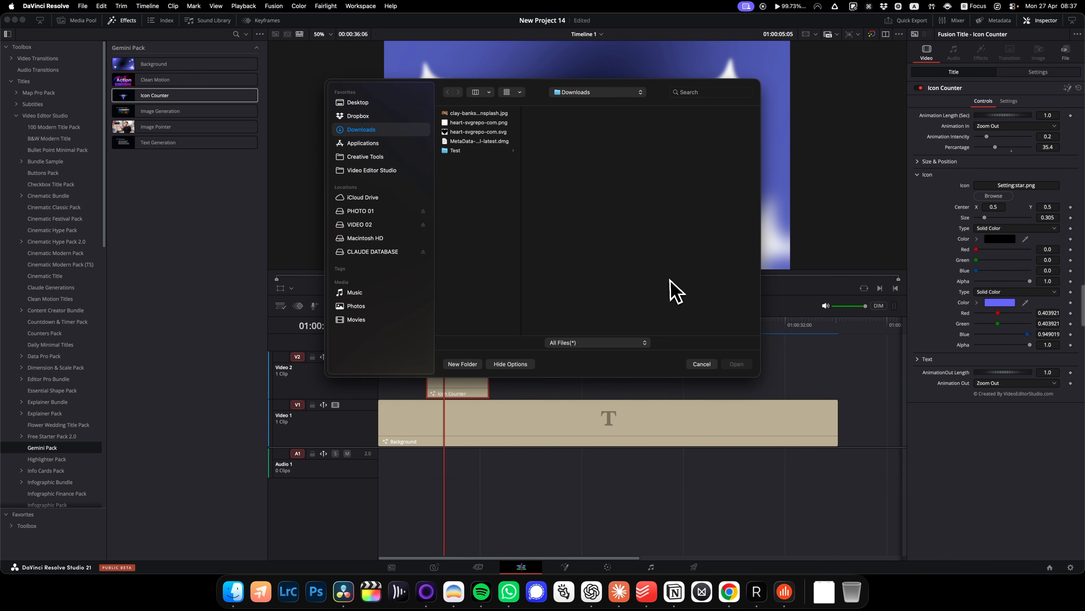
left_click(734, 365)
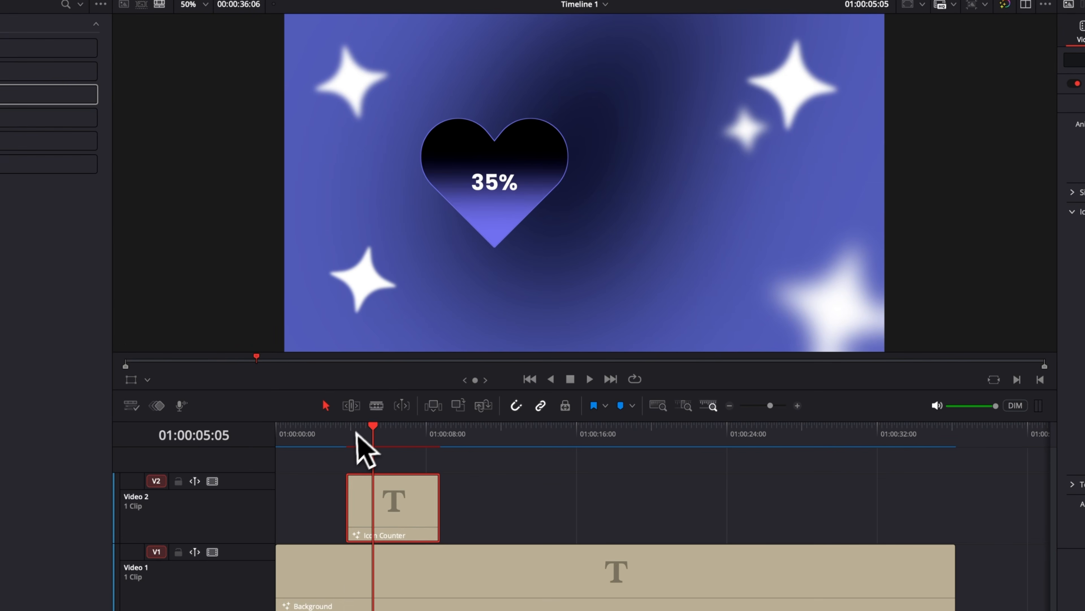
Play back the Icon Counter title from near its start to check the heart's fill animation
left_click(429, 328)
key("space")
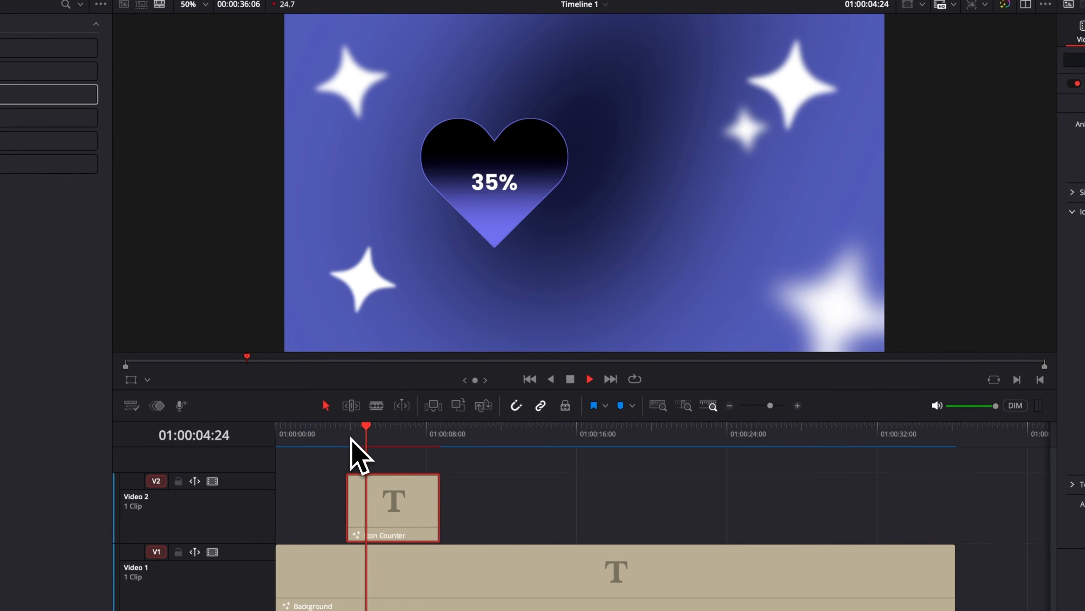
key("space")
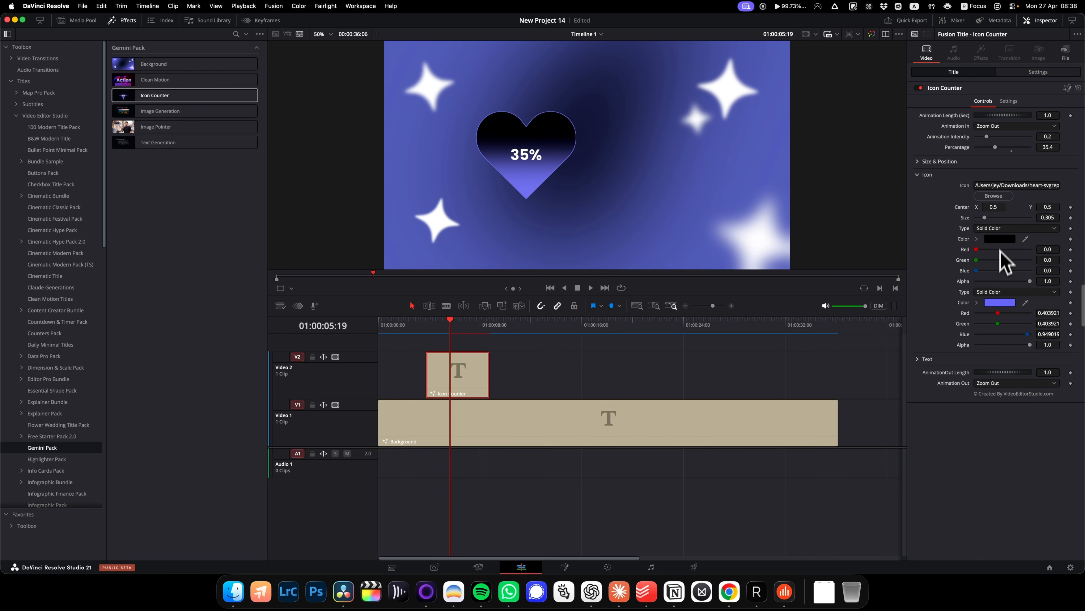
Change the heart icon's black base color to red, E10000
left_click(999, 239)
left_click(855, 414)
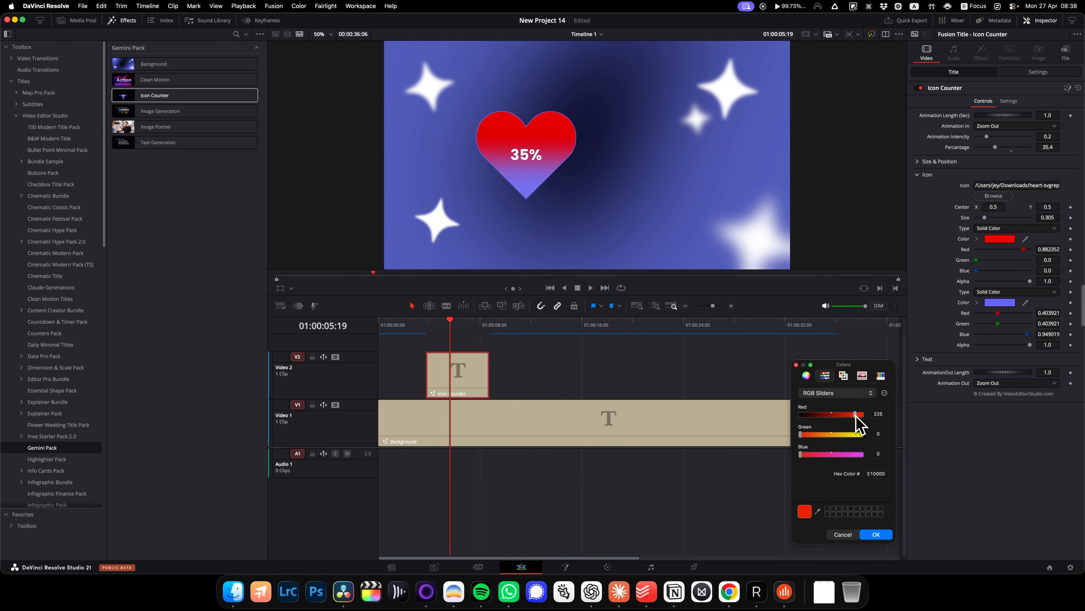
left_click(876, 531)
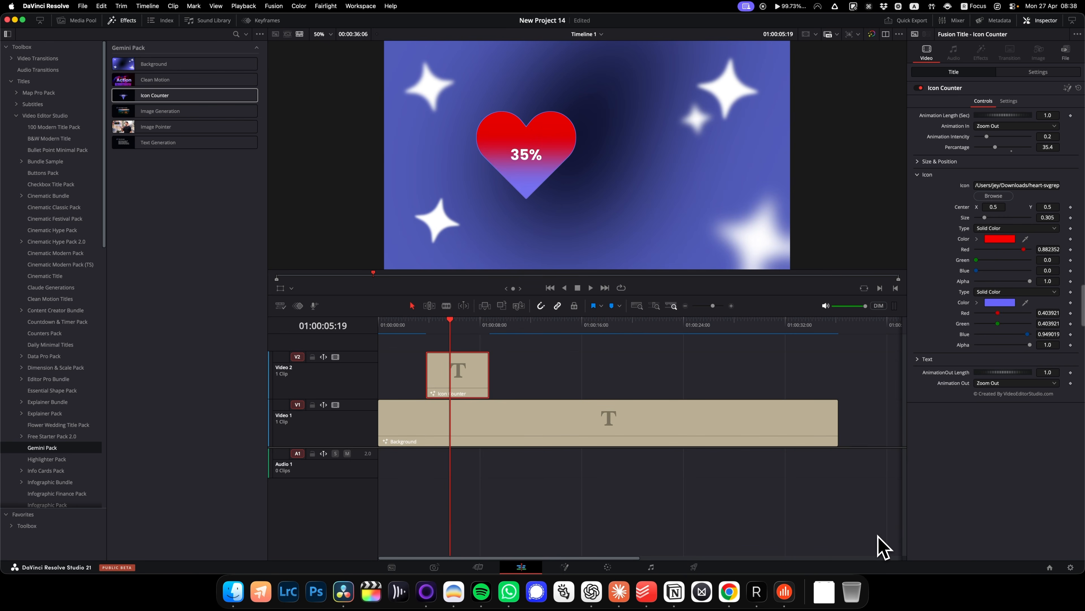
Change the heart icon's fill color to pink, D667F2, and collapse the icon settings
left_click(999, 304)
left_click(853, 414)
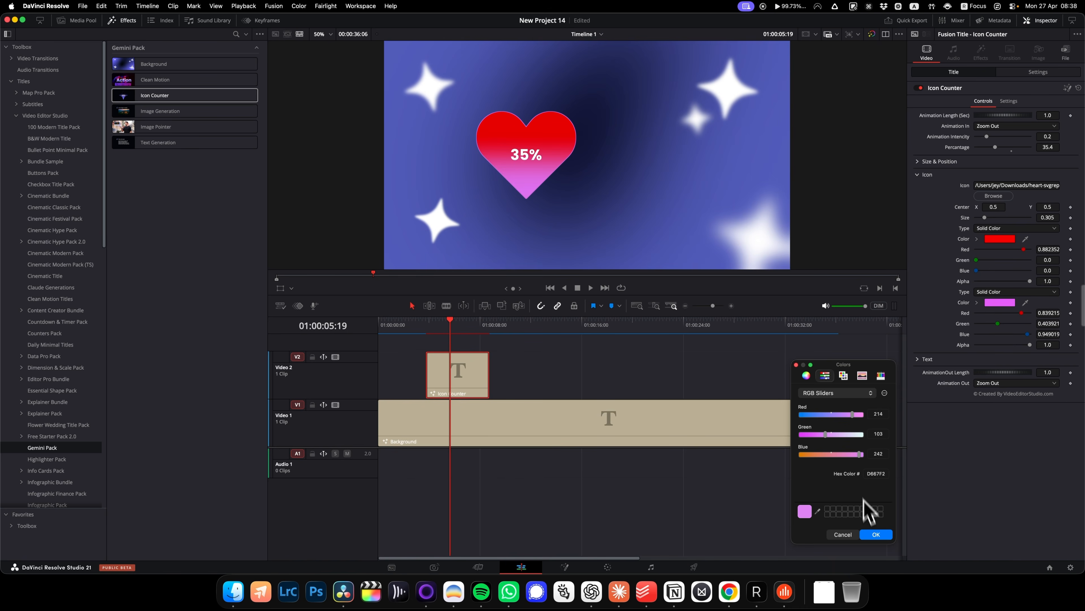
left_click(875, 534)
left_click(918, 174)
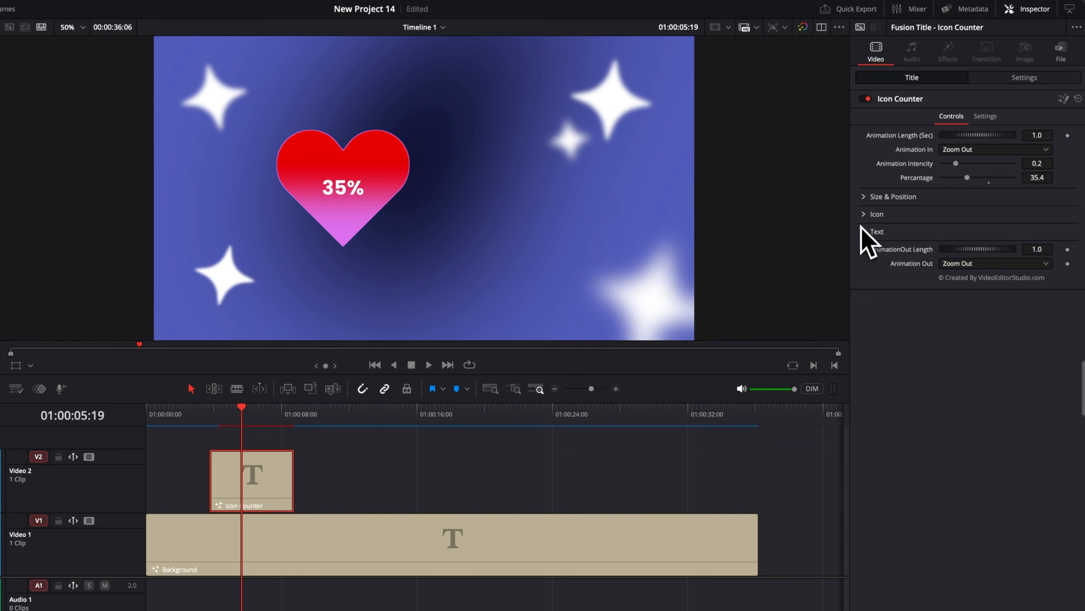
Enable the Text Box in style 3 behind the Icon Counter's percentage text
left_click(917, 188)
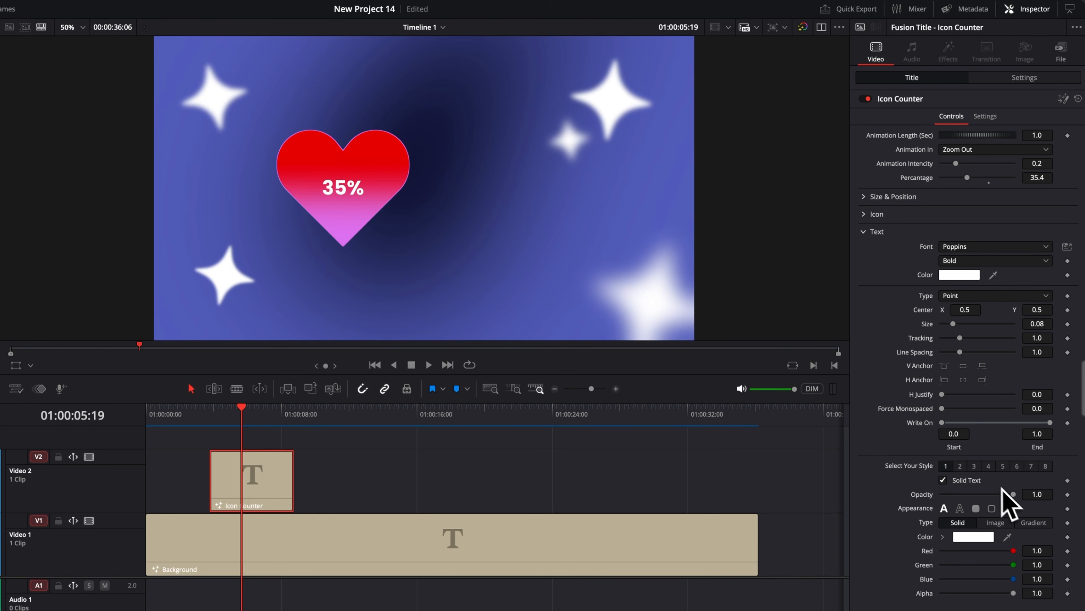
left_click(973, 466)
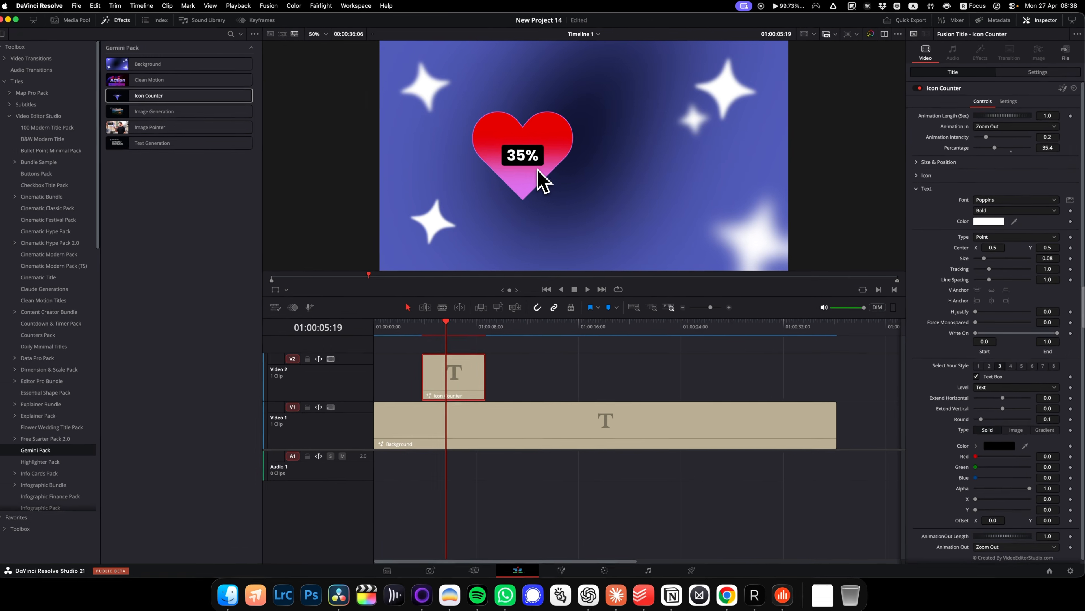
Delete the Icon Counter clip and place the Image Generation title on Video 2 above the Background clip
key("Delete")
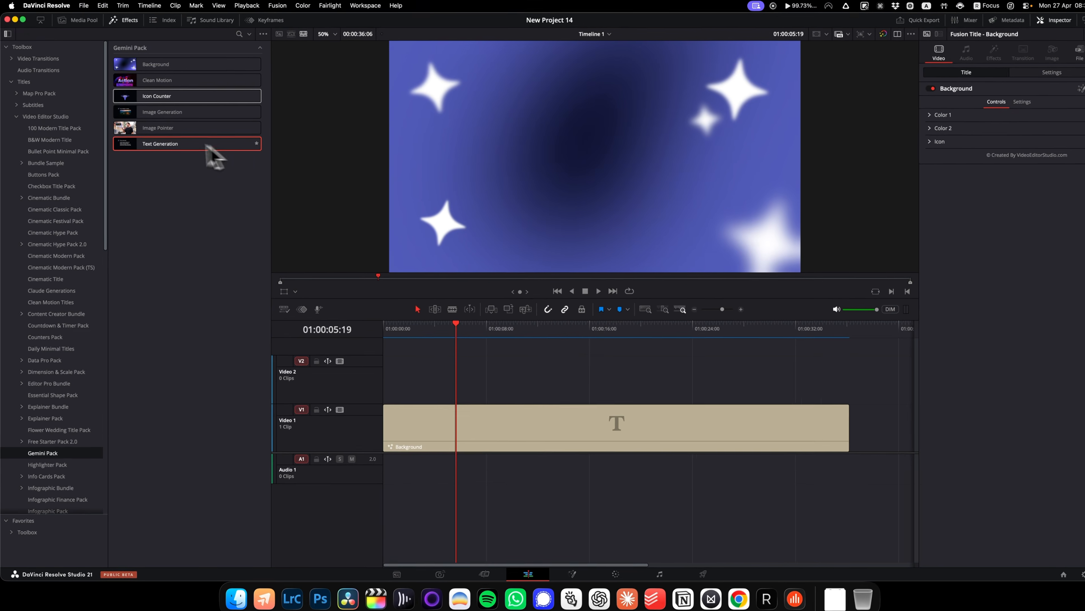
left_click_drag(167, 112, 442, 382)
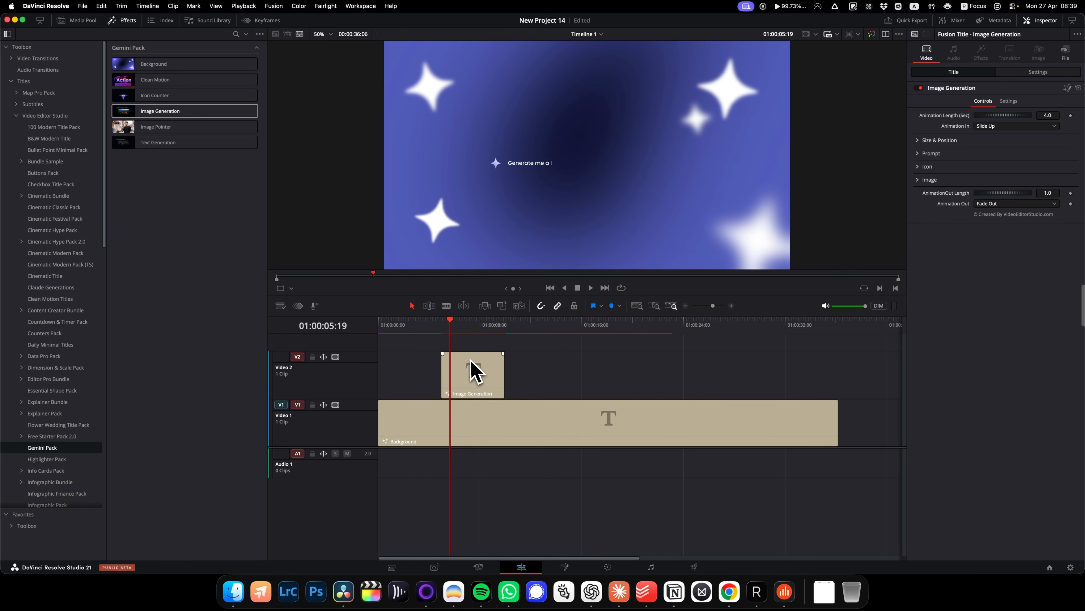
Play the Image Generation title from its first frame to review the prompt and image reveal animation
left_click(442, 327)
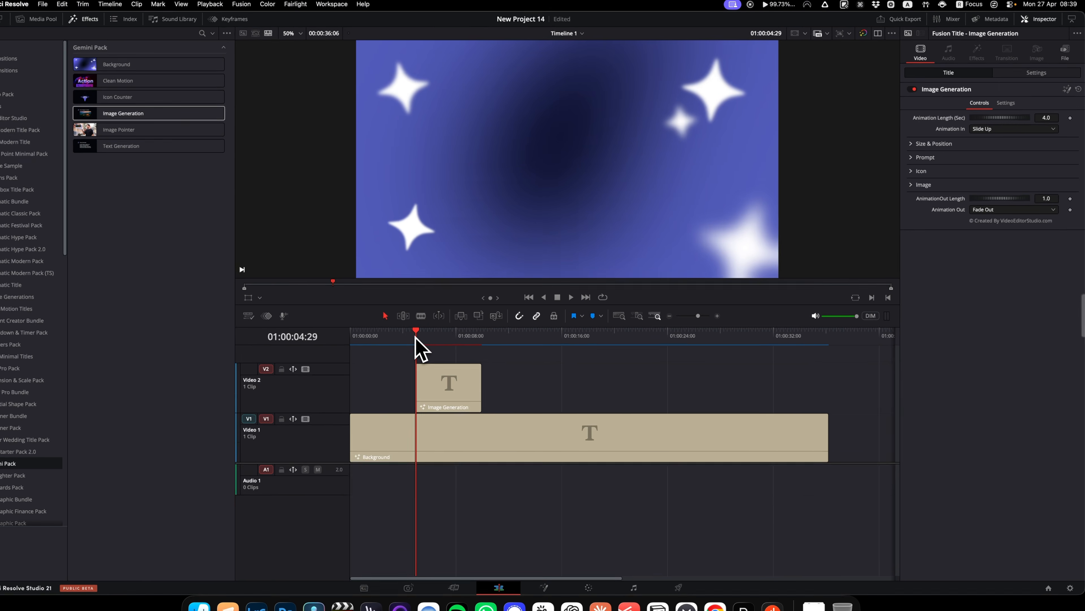
key("space")
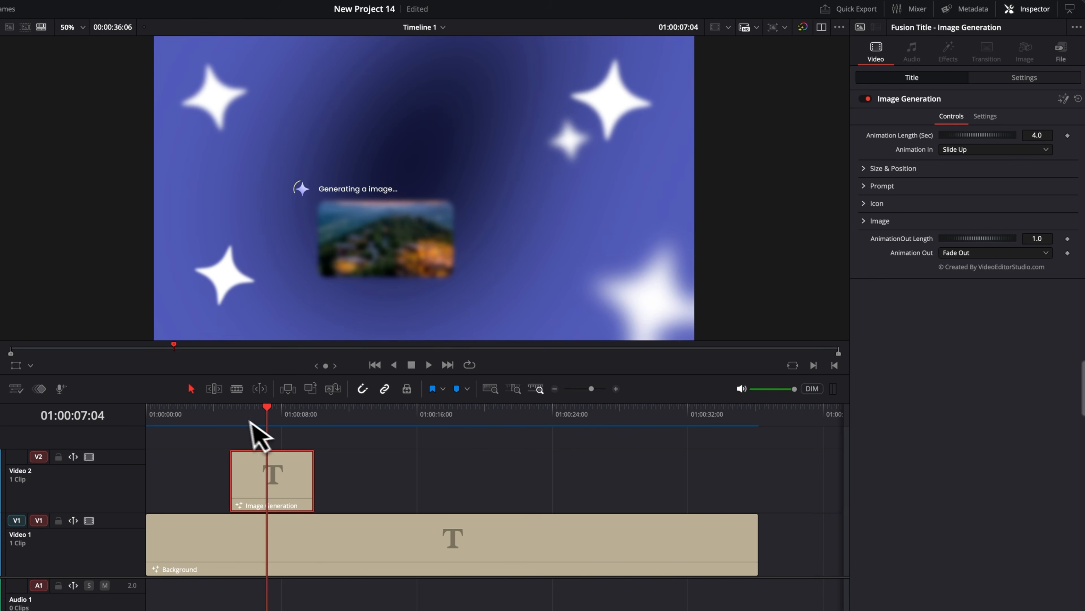
left_click(231, 412)
key("space")
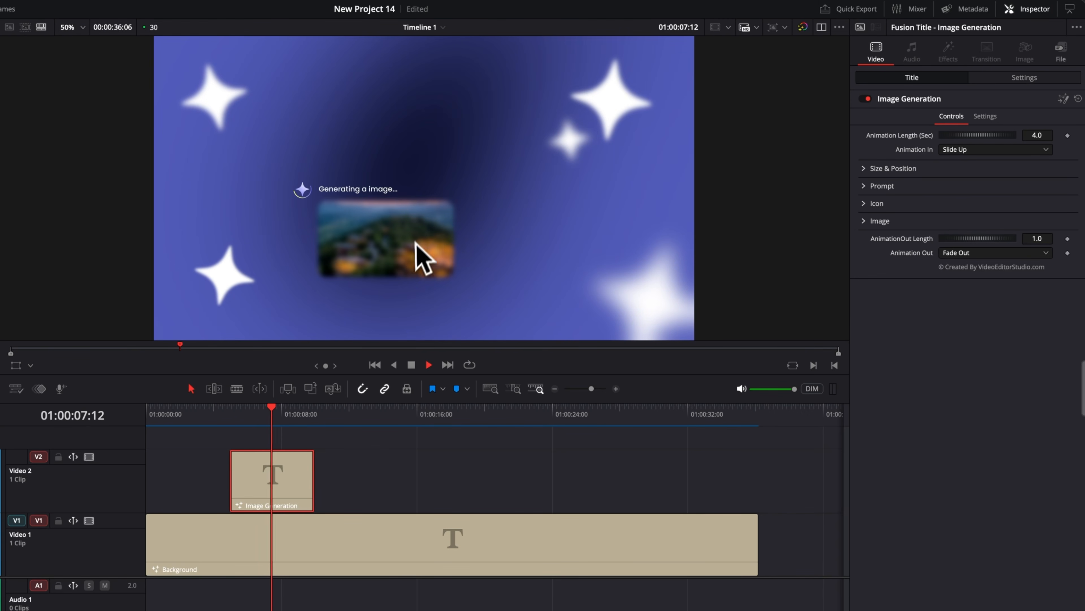
key("space")
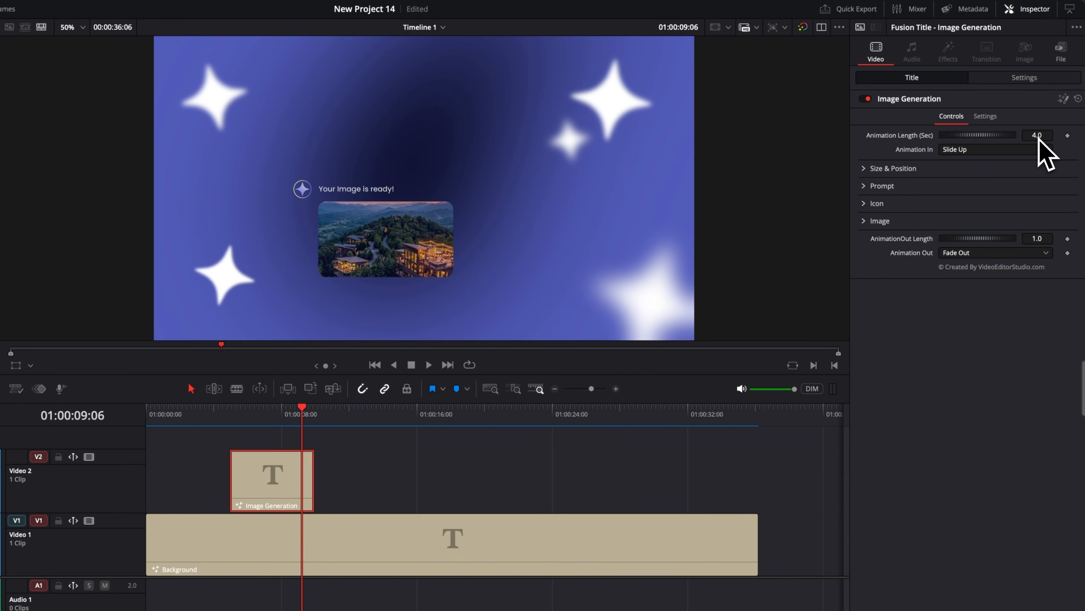
Open the Image Generation title's Prompt settings and look through its editable text fields
left_click(864, 169)
left_click(864, 169)
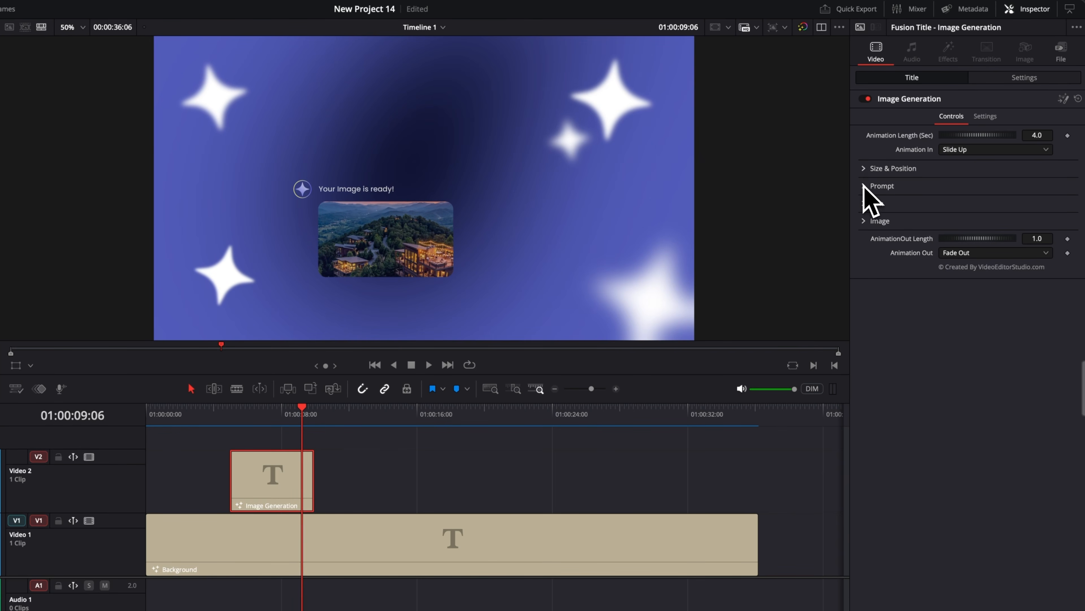
left_click(863, 186)
scroll(918, 218, "down", 2)
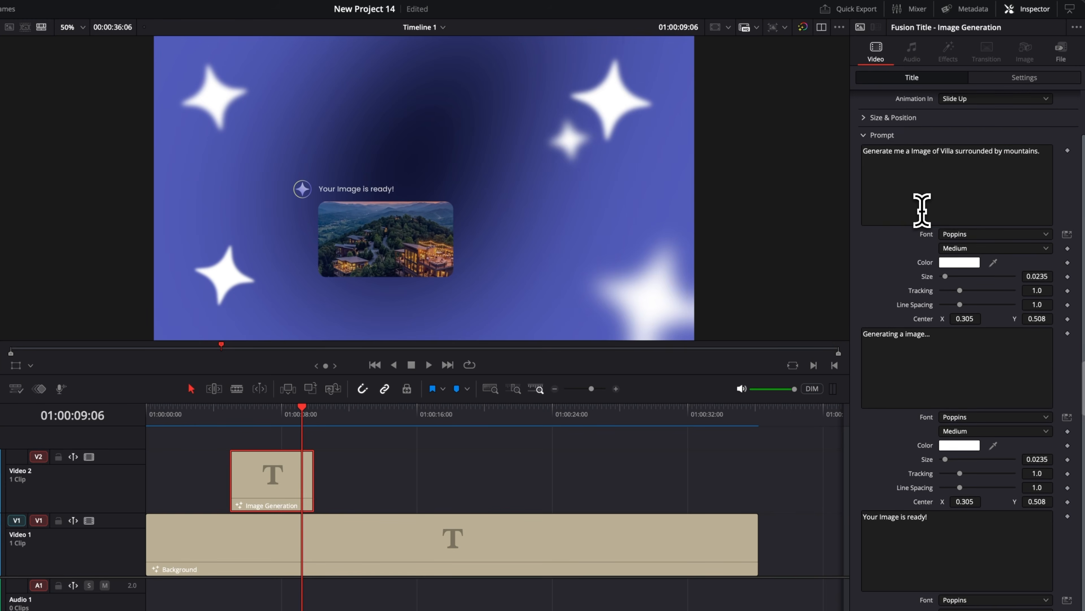
Go through the Image Generation title's prompt, generating and image-ready text fields to examine what can be edited
left_click(922, 188)
left_click(911, 349)
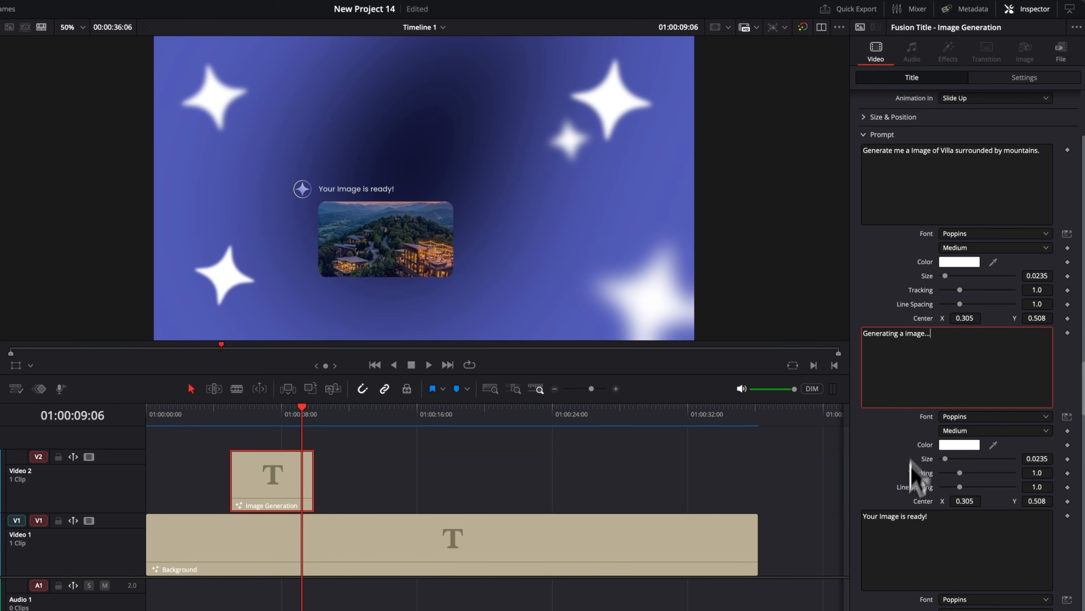
left_click(895, 530)
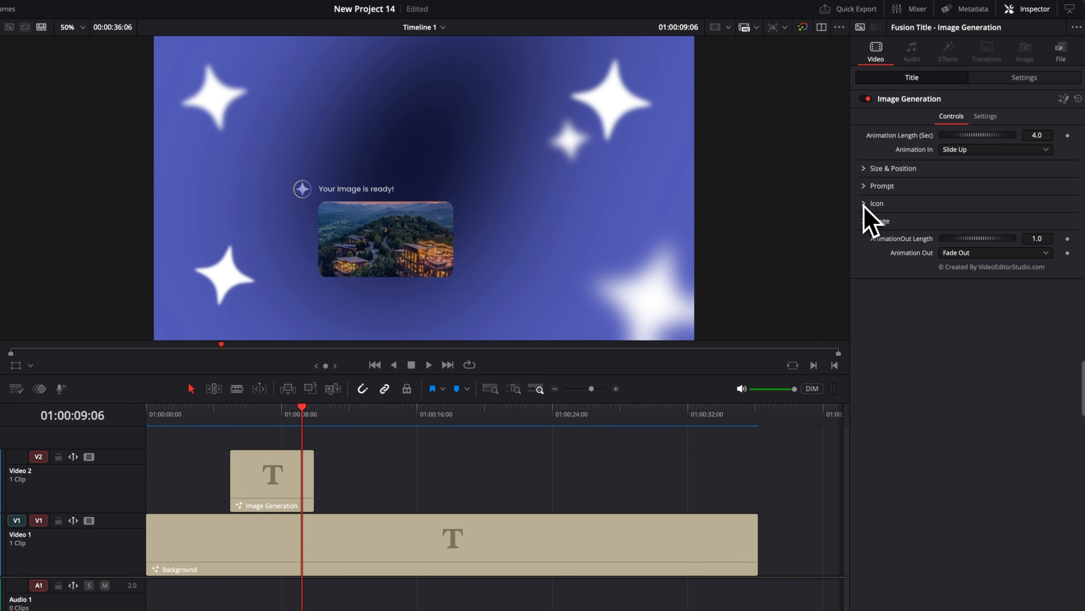
Open the Image Generation title's Icon settings and reduce the star icon's Size to its minimum
left_click(868, 204)
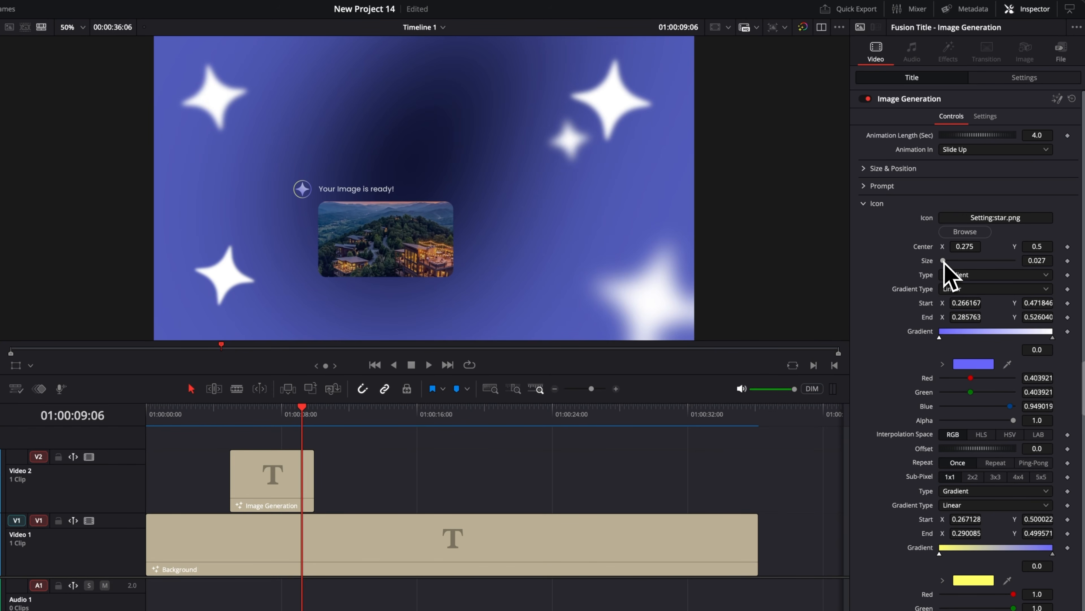
left_click_drag(944, 261, 932, 262)
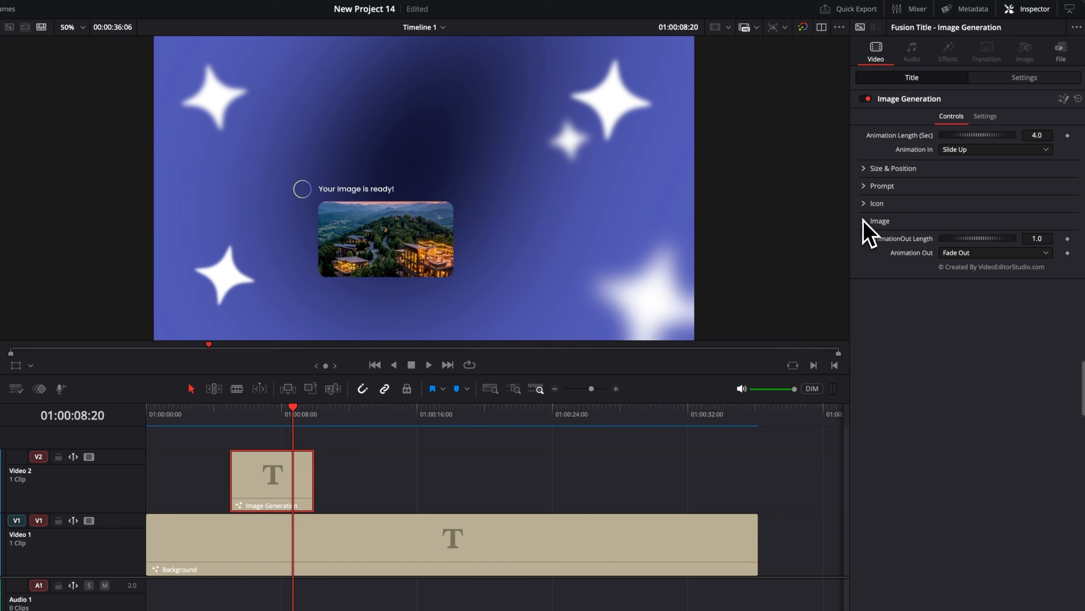
Replace the villa picture in the Image Generation title with the clay-banks JPG from the Downloads folder
left_click(865, 221)
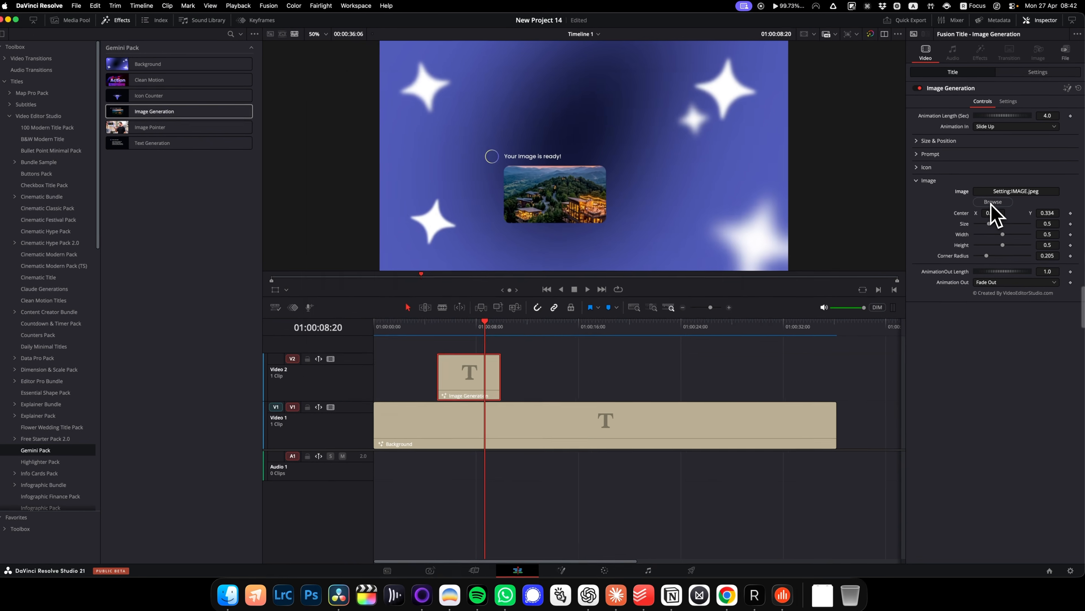
left_click(991, 202)
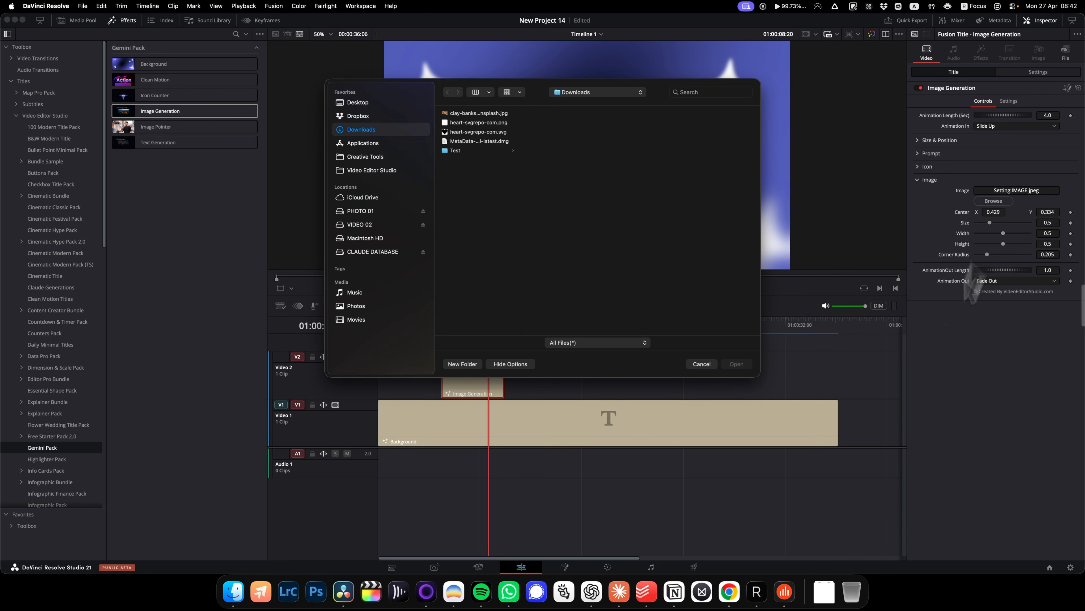
left_click(822, 595)
left_click_drag(830, 486, 677, 287)
left_click(736, 364)
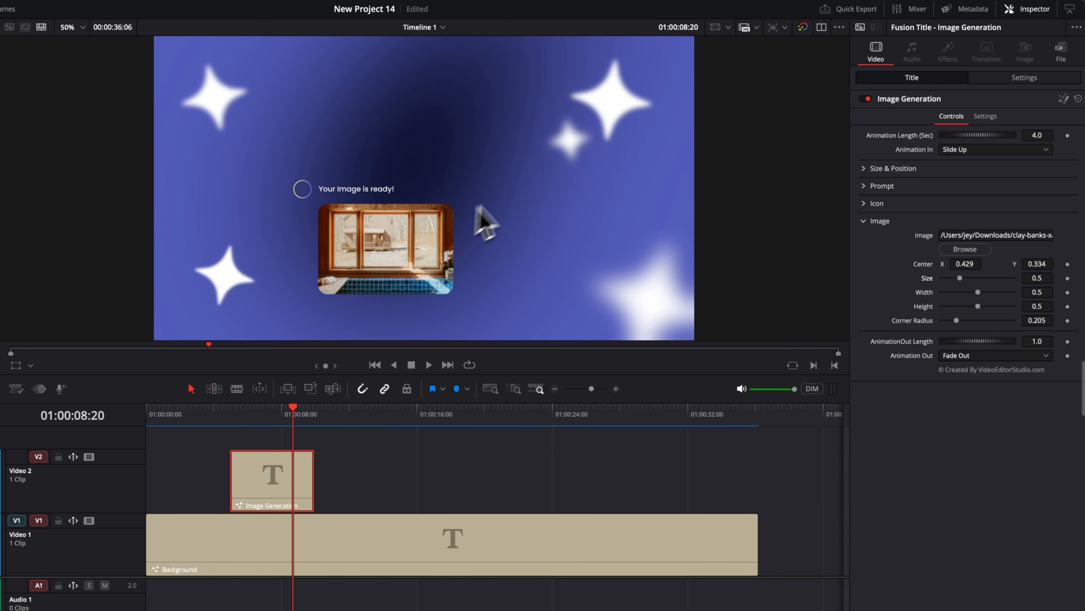
Set the replaced image's Width and Height to 1.0 and its Size to 0.255
left_click_drag(978, 292, 1056, 294)
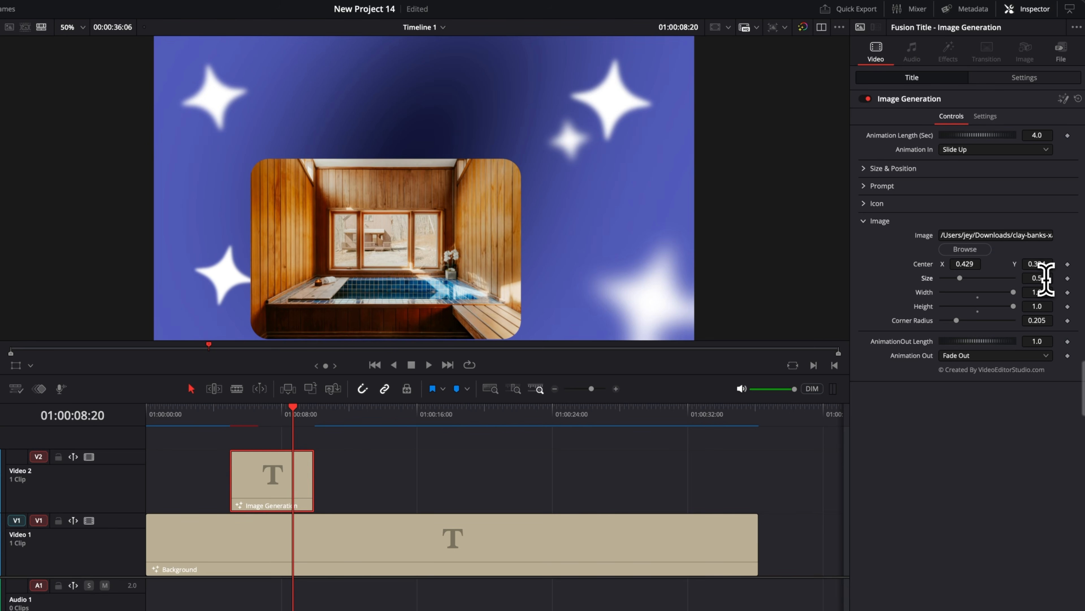
left_click_drag(1046, 280, 945, 280)
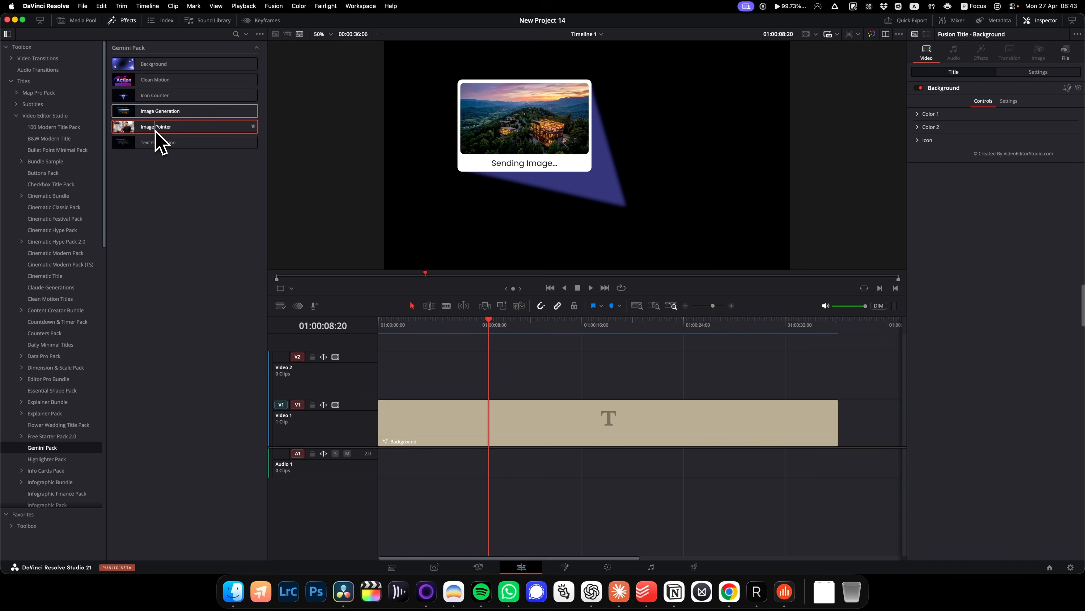
Replace the Image Generation clip on Video 2 with the Image Pointer title and play it from its first frame
left_click_drag(155, 131, 509, 382)
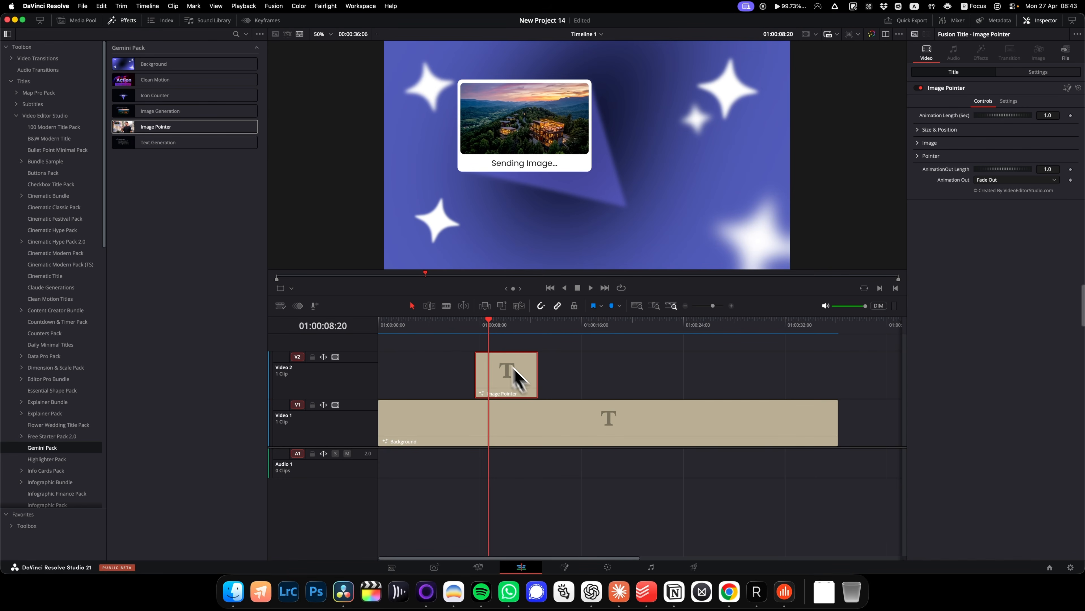
key("space")
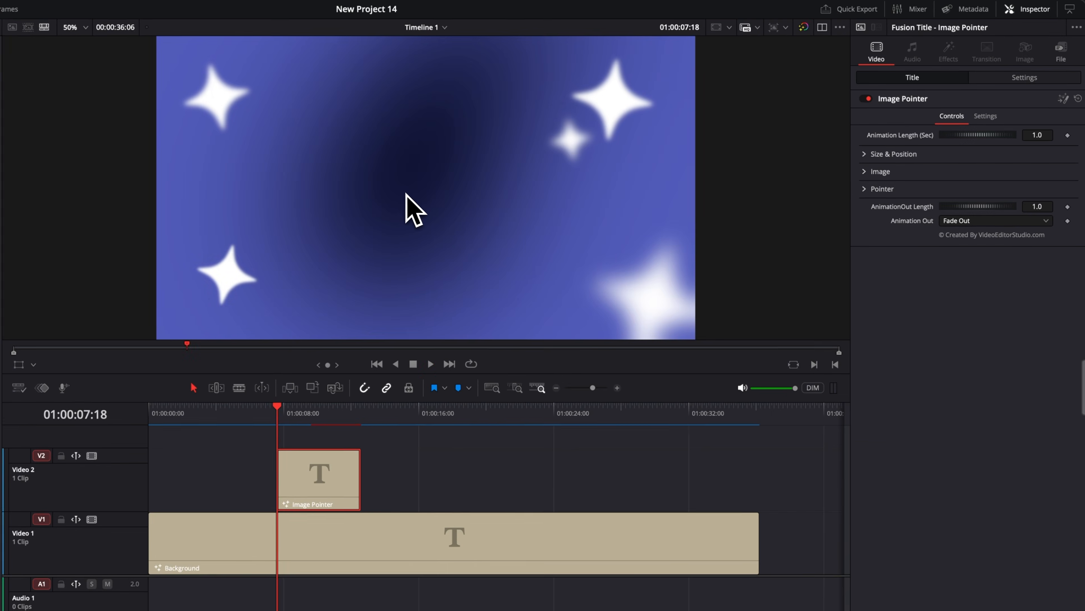
key("space")
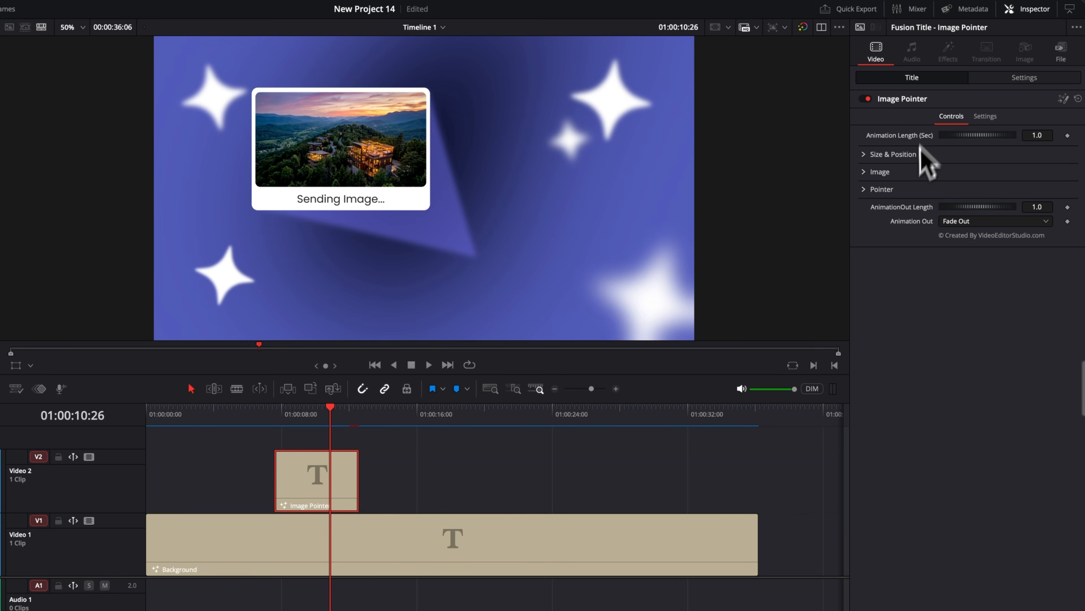
Reshape the Image Pointer's pointer with Point 1 X 0.617493, Point 2 X 0.866108, Point 3 at 0.651582, 0.322198 and Soft Edge 0.0011
left_click(865, 173)
left_click(864, 172)
left_click(864, 190)
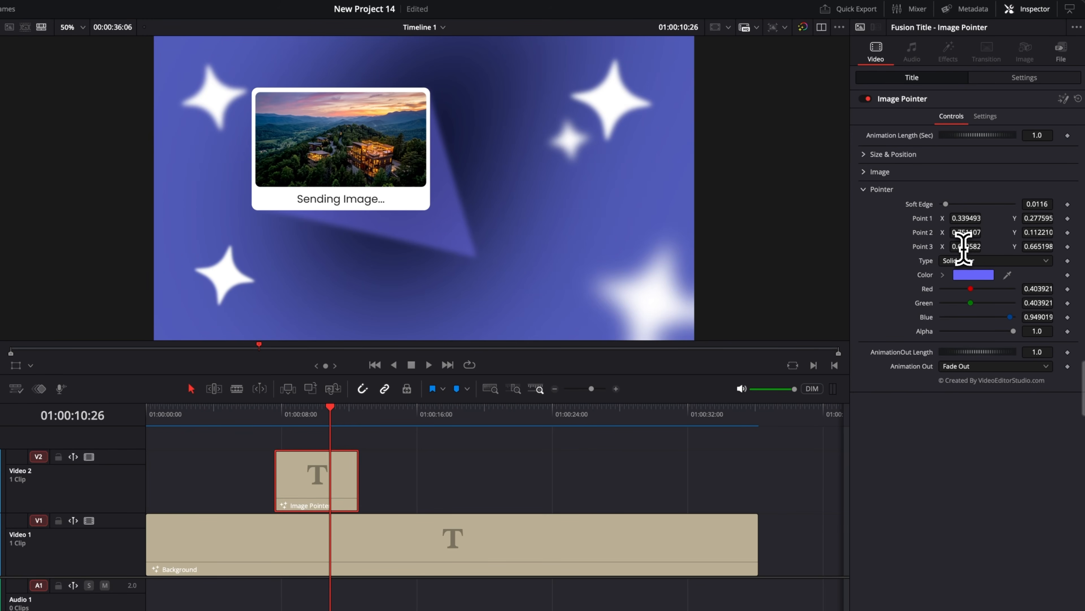
left_click_drag(964, 249, 951, 218)
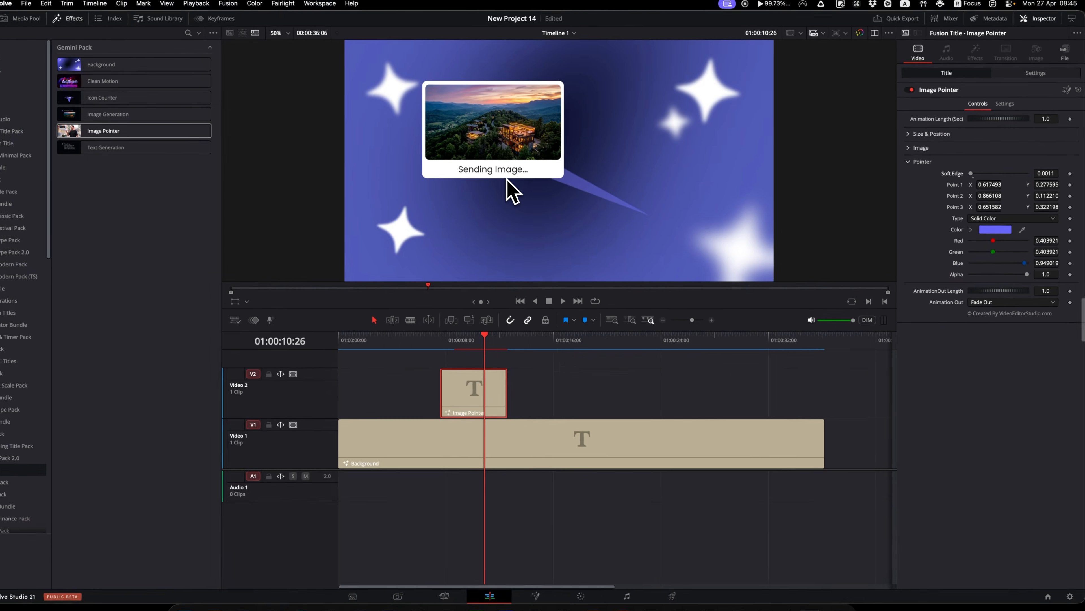
Delete the Image Pointer clip and place the Text Generation title on Video 2 above the Background clip
key("Delete")
left_click_drag(129, 144, 497, 376)
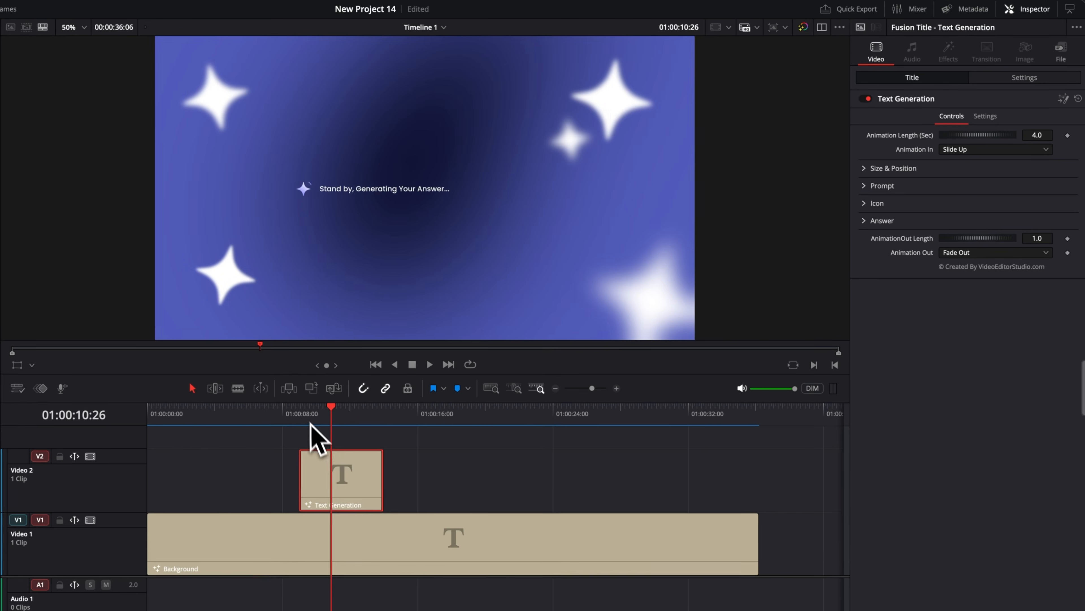
Play the Text Generation title from its first frame to review the prompt and answer animation
left_click(463, 339)
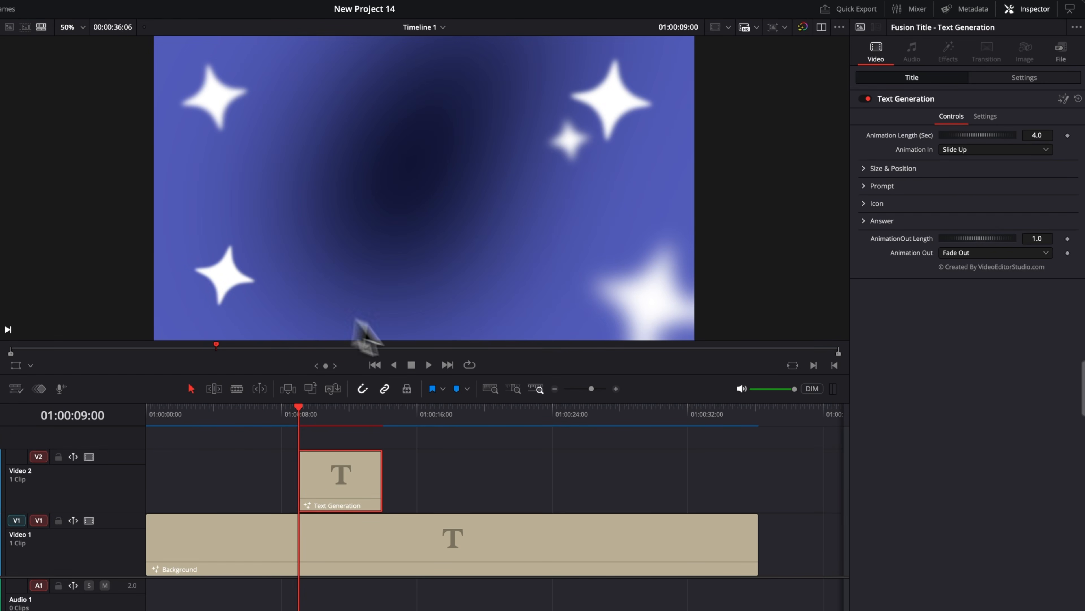
left_click(429, 364)
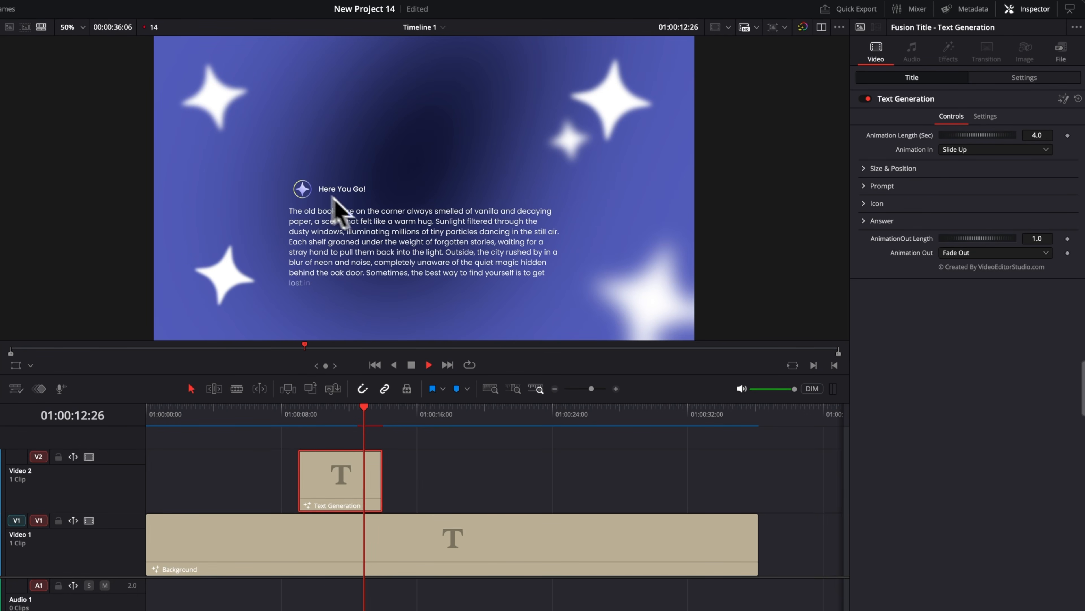
key("space")
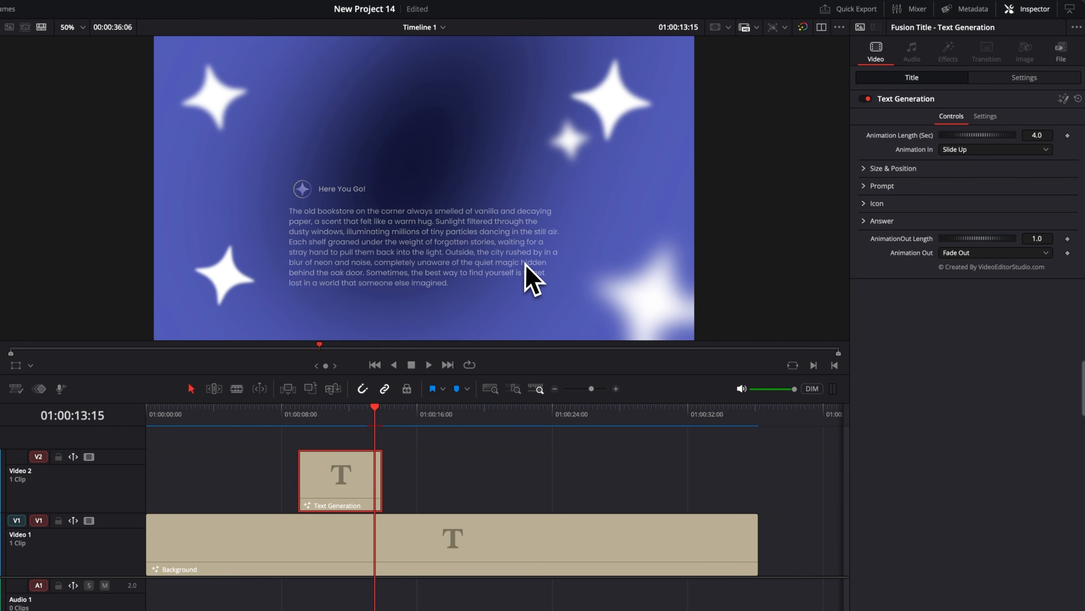
Look through the Text Generation title's Prompt text fields and their font settings
left_click(864, 186)
scroll(906, 244, "down", 4)
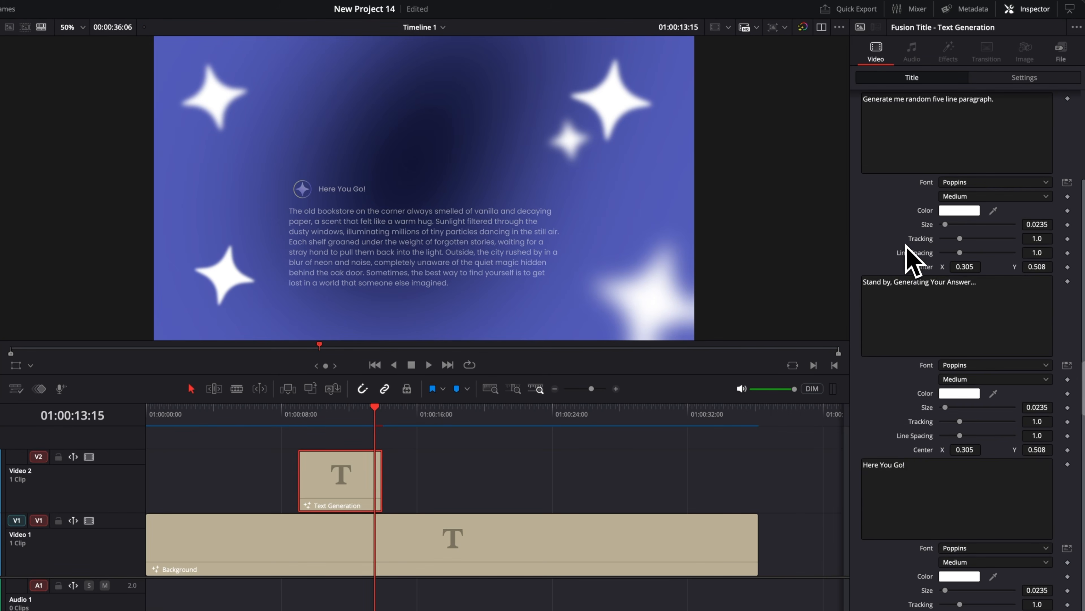
scroll(908, 500, "up", 4)
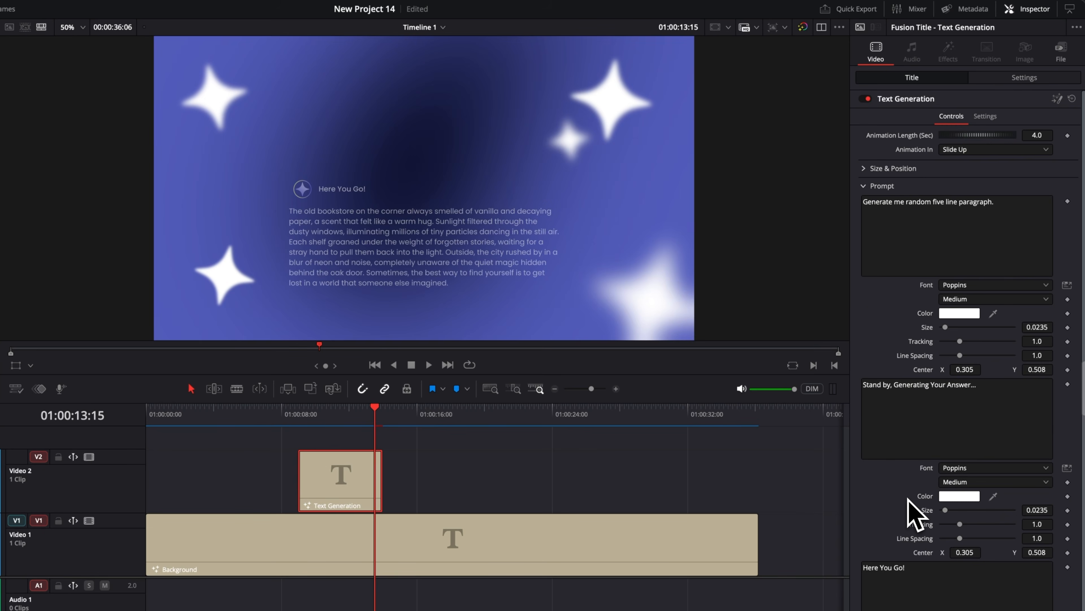
left_click(864, 186)
Open the Text Generation title's Answer settings and select the bookstore paragraph text
left_click(865, 221)
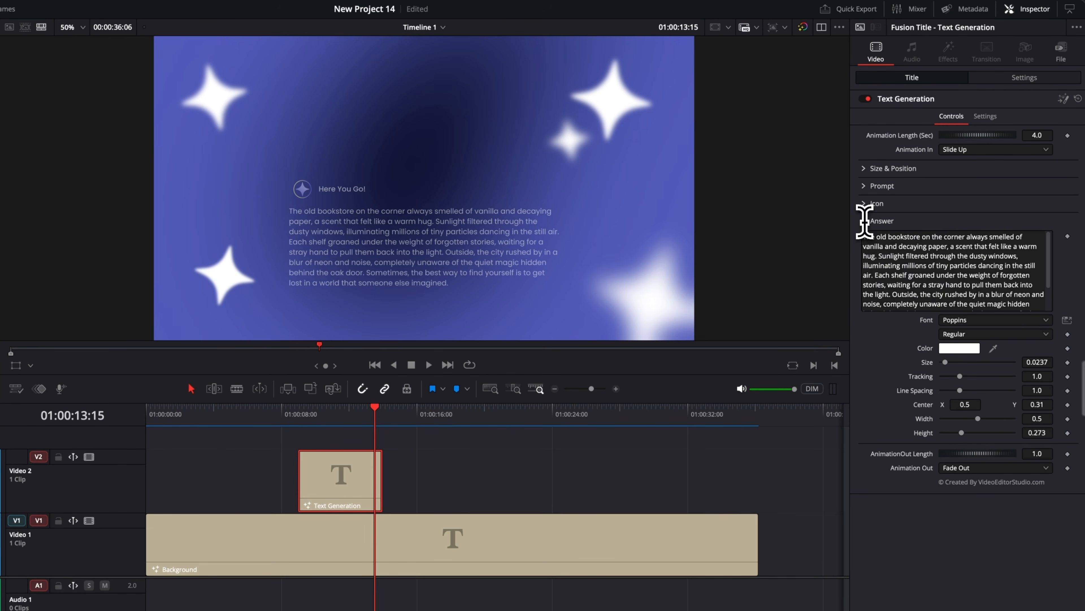
scroll(935, 295, "down", 2)
left_click_drag(910, 302, 845, 174)
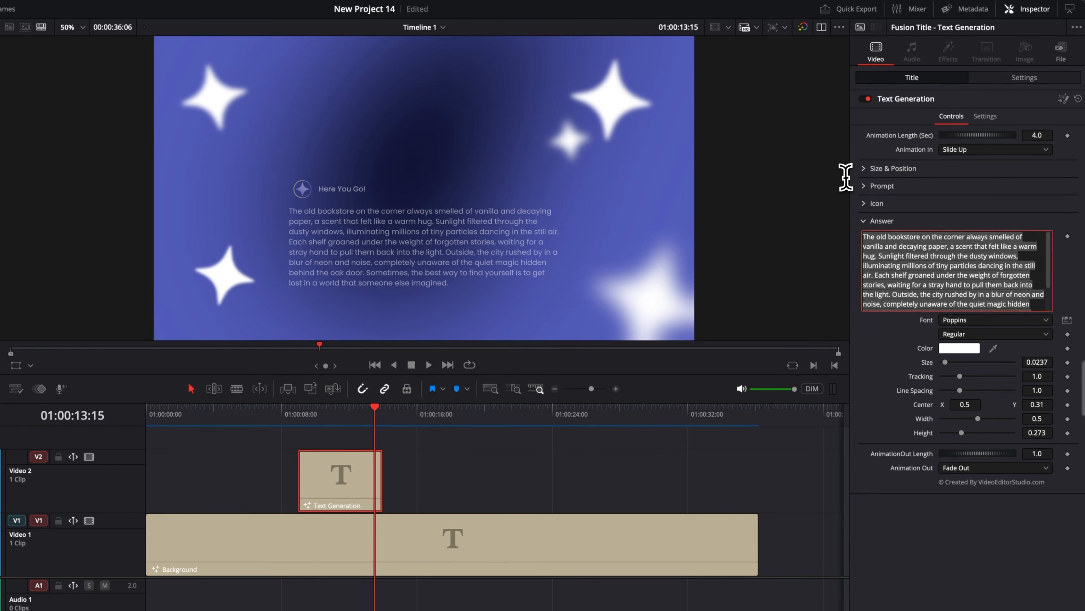